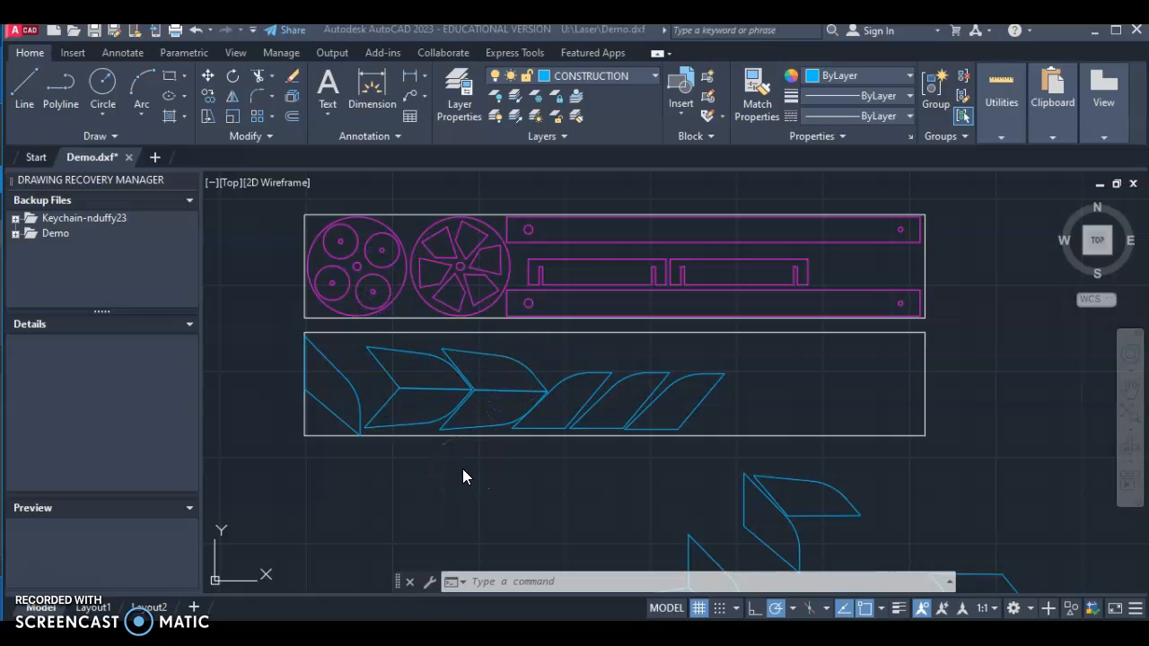
# Step: Delete the single stray leaf shape lying to the left of the lower border rectangle
pyautogui.scroll(-2, 462, 468)
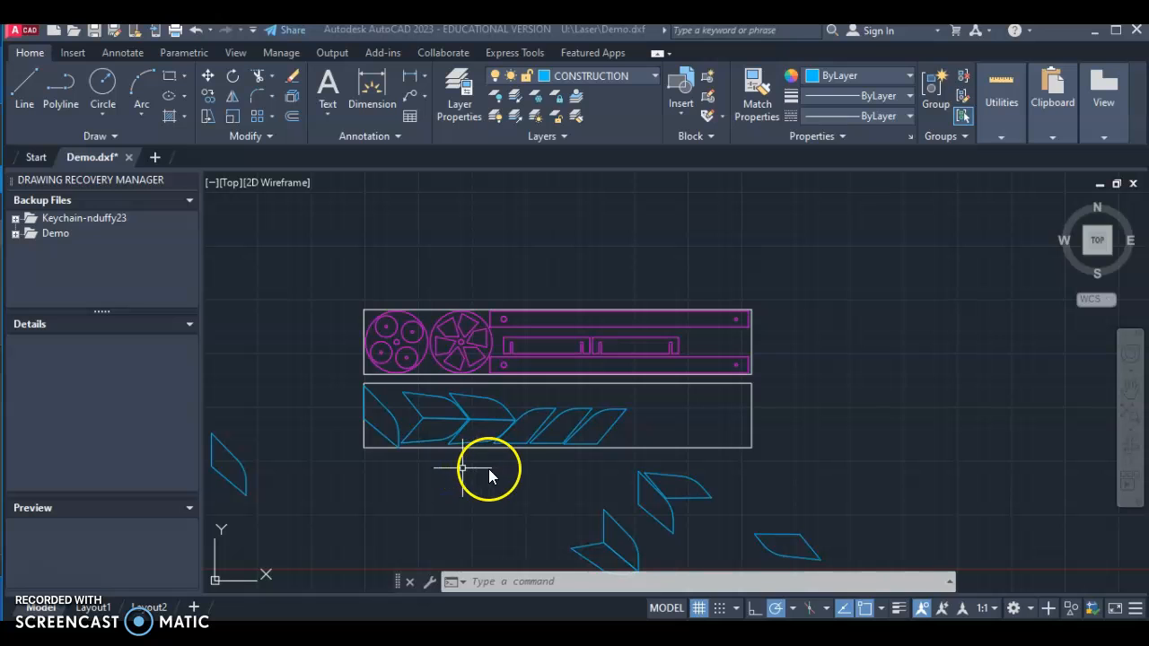
pyautogui.click(484, 481)
pyautogui.scroll(-2, 487, 450)
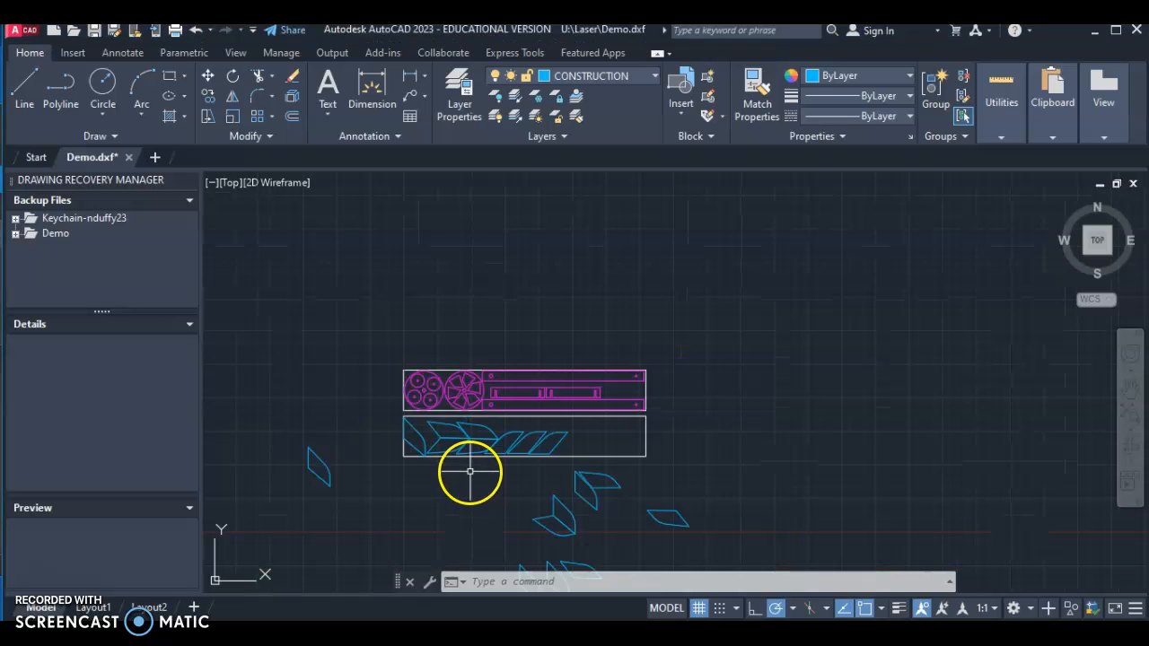
pyautogui.moveTo(469, 474); pyautogui.dragTo(497, 382, button='middle')
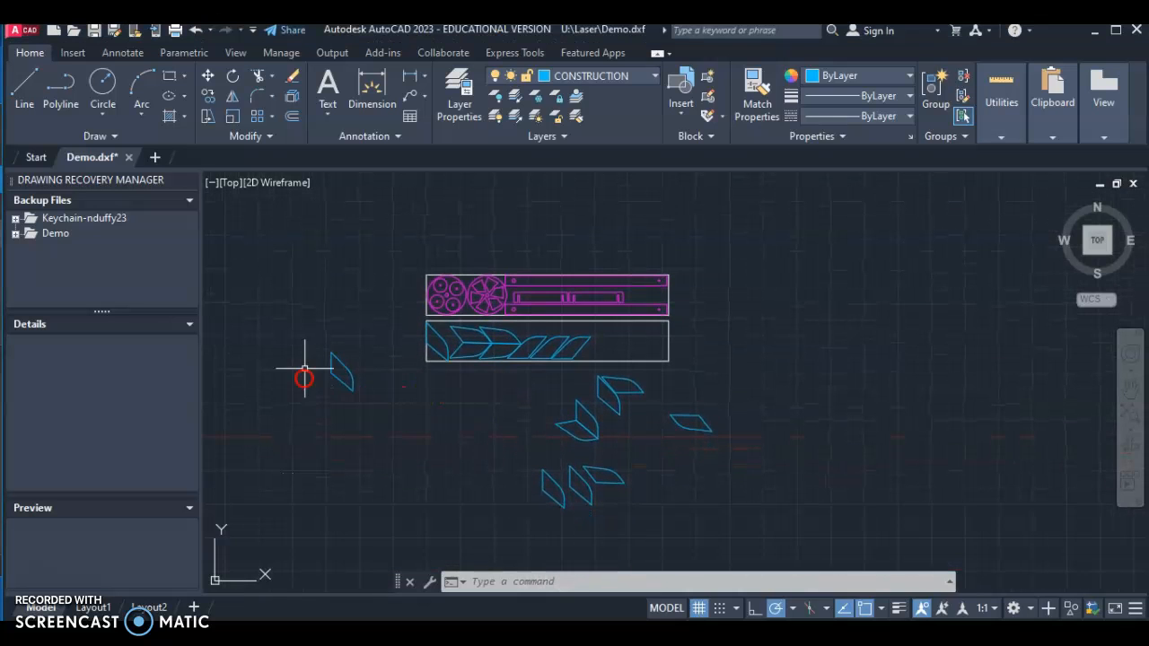
pyautogui.click(309, 336)
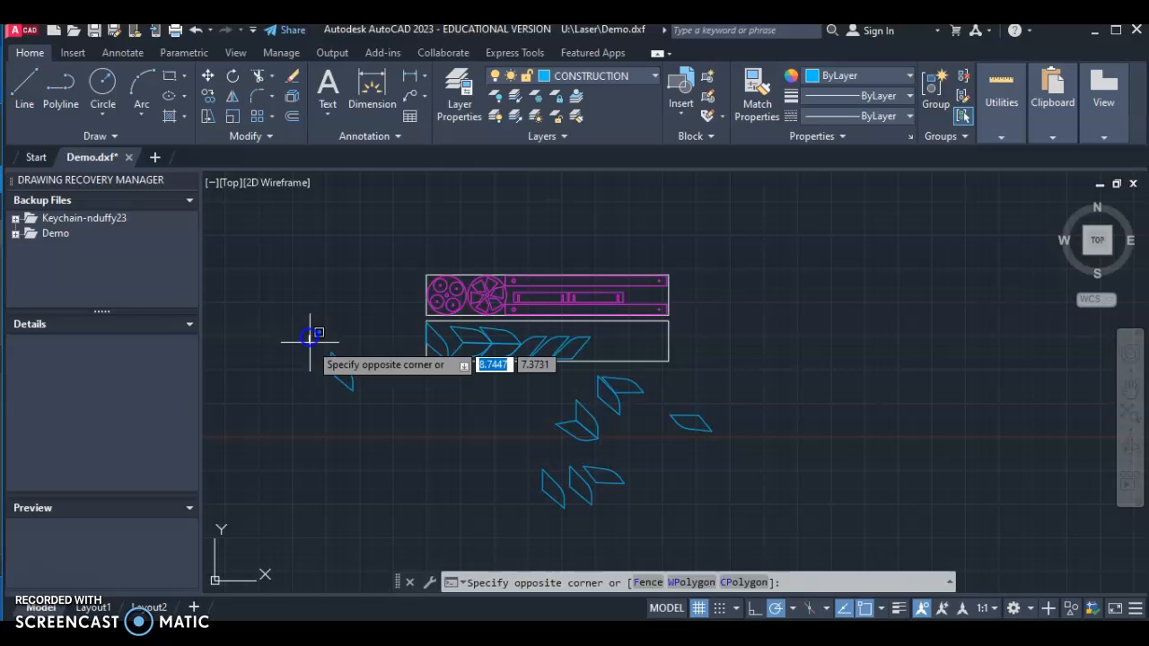
pyautogui.click(361, 406)
pyautogui.press('Delete')
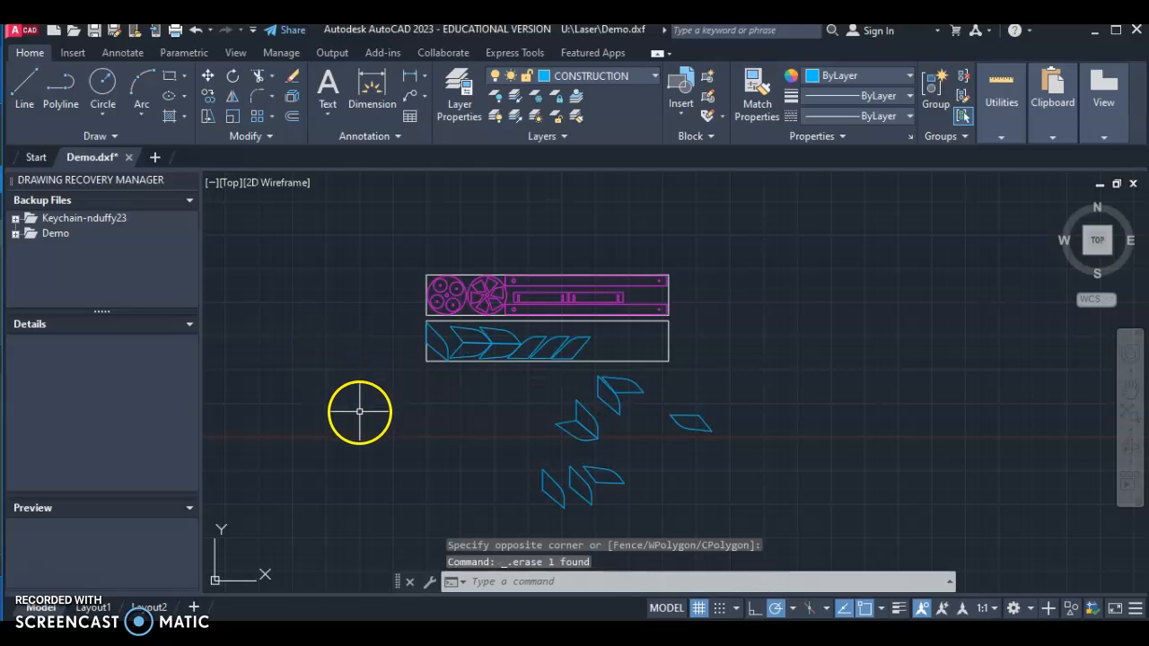
# Step: Delete all the remaining stray leaf shapes below and to the right of the lower border rectangle
pyautogui.click(571, 372)
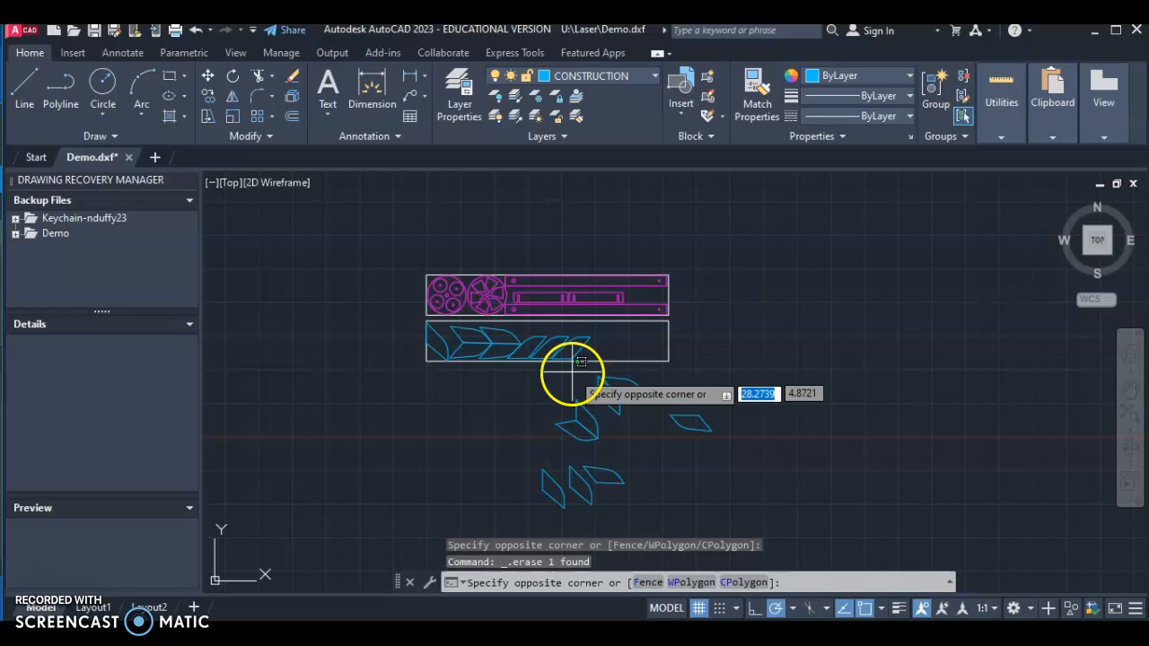
pyautogui.click(747, 484)
pyautogui.press('Delete')
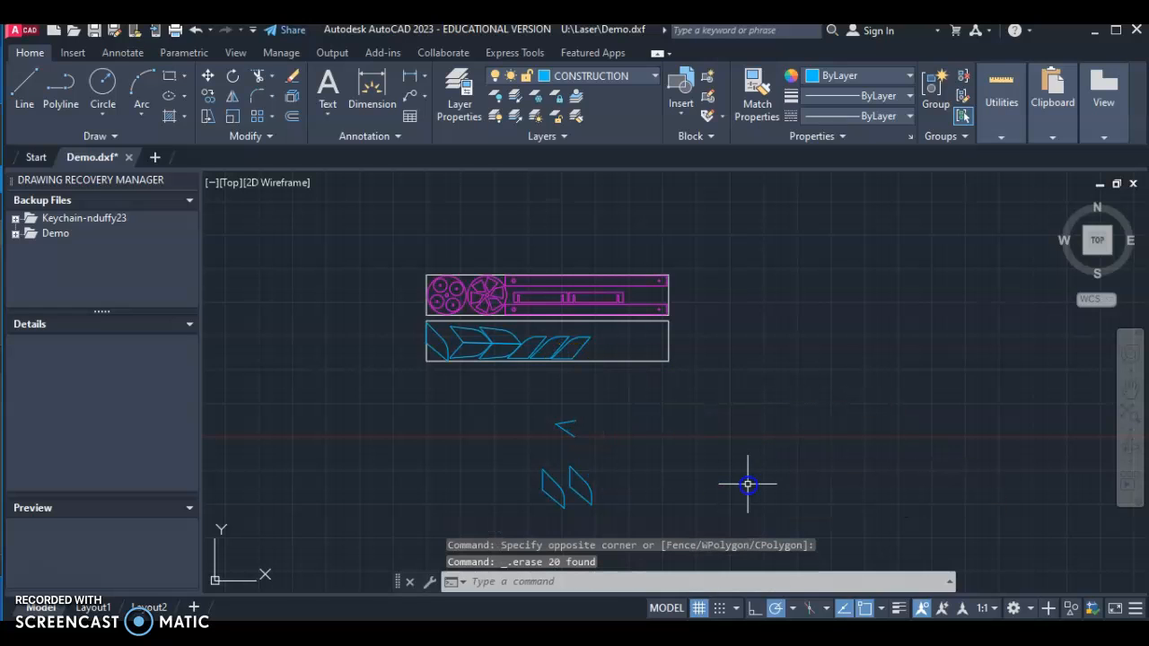
pyautogui.click(680, 514)
pyautogui.click(486, 422)
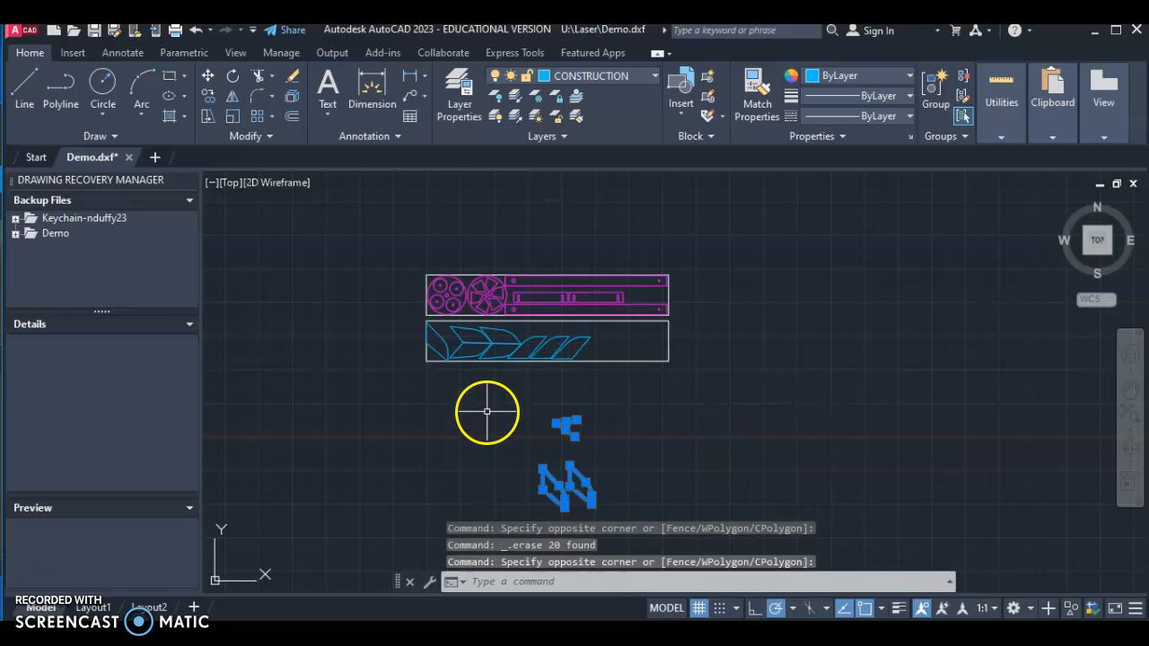
pyautogui.press('Delete')
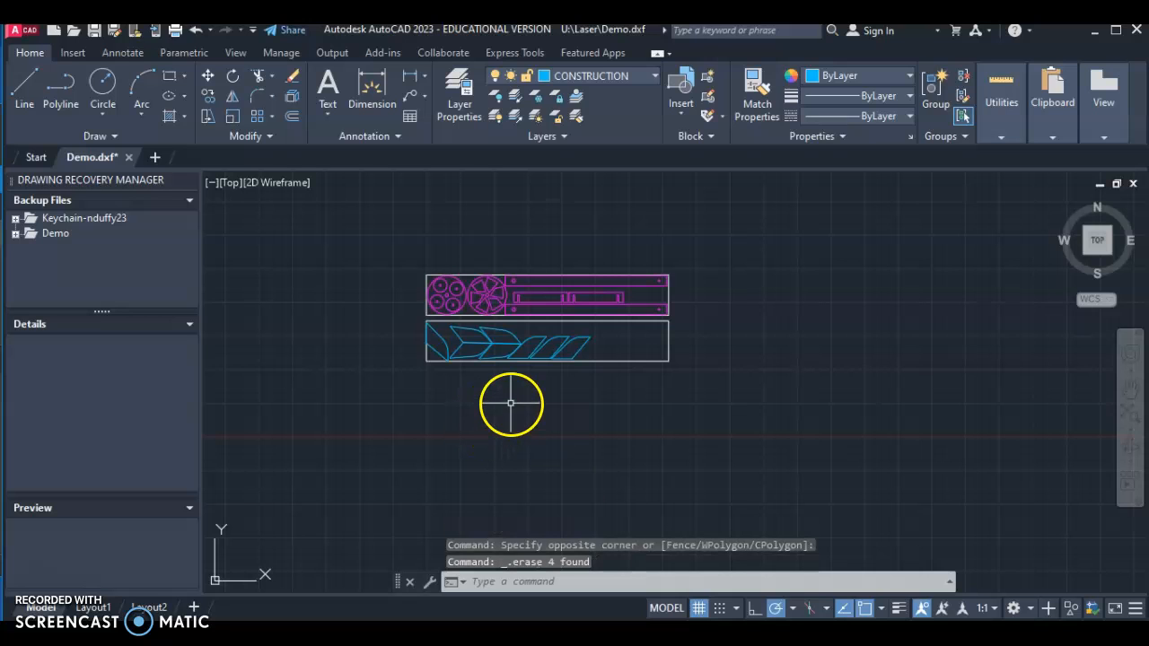
# Step: Measure the lower border rectangle's width along its bottom edge with a linear dimension, without placing the dimension
pyautogui.moveTo(510, 403); pyautogui.dragTo(506, 510, button='middle')
pyautogui.scroll(2, 511, 485)
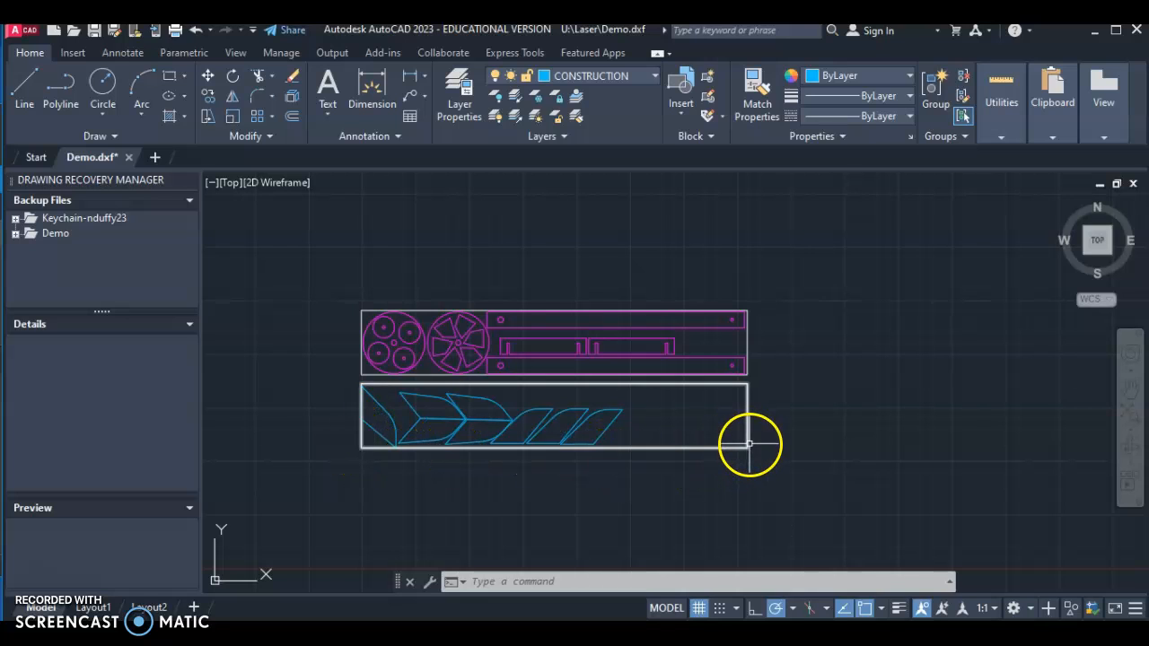
pyautogui.click(404, 81)
pyautogui.click(362, 448)
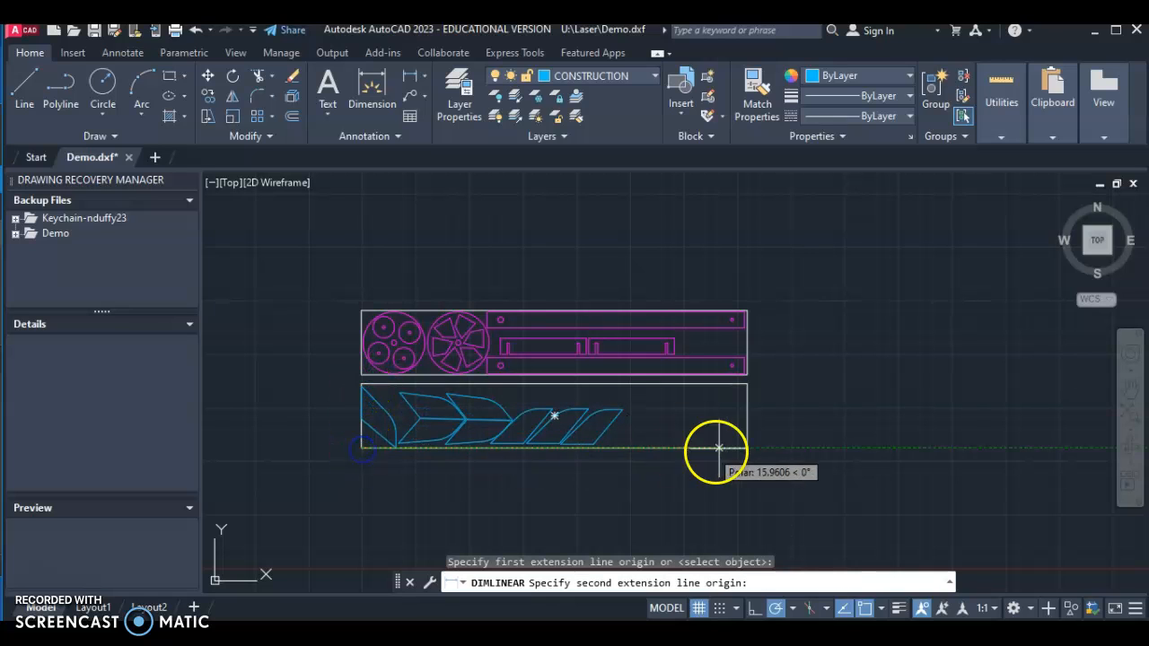
pyautogui.click(745, 447)
pyautogui.scroll(5, 689, 482)
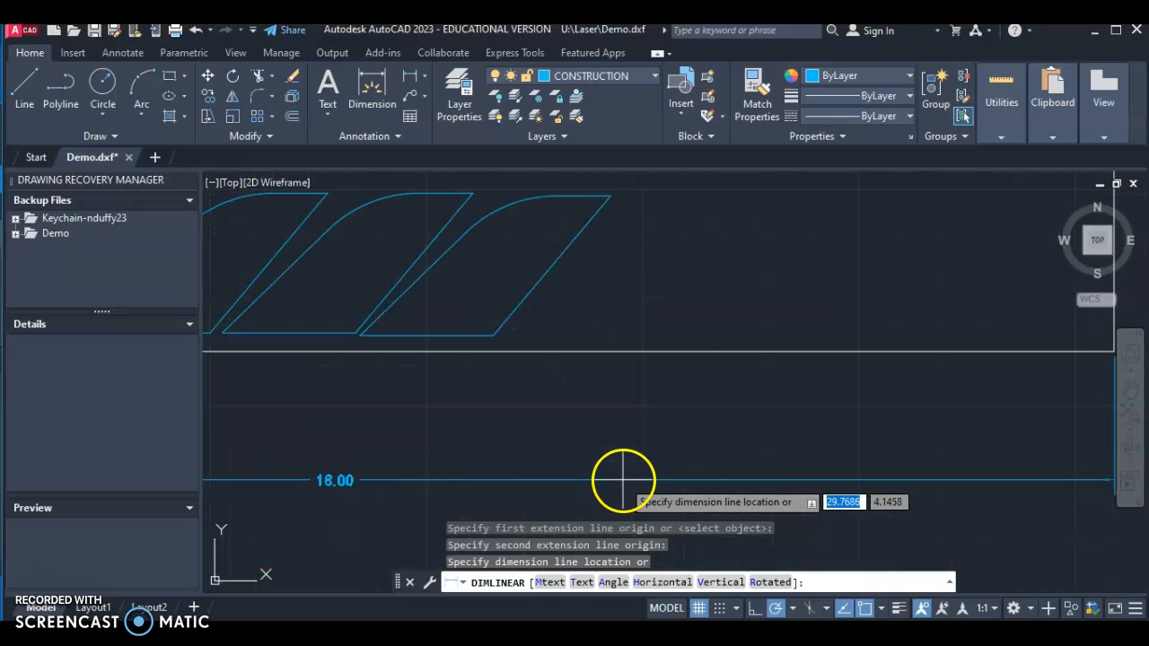
pyautogui.moveTo(451, 418); pyautogui.dragTo(667, 423, button='middle')
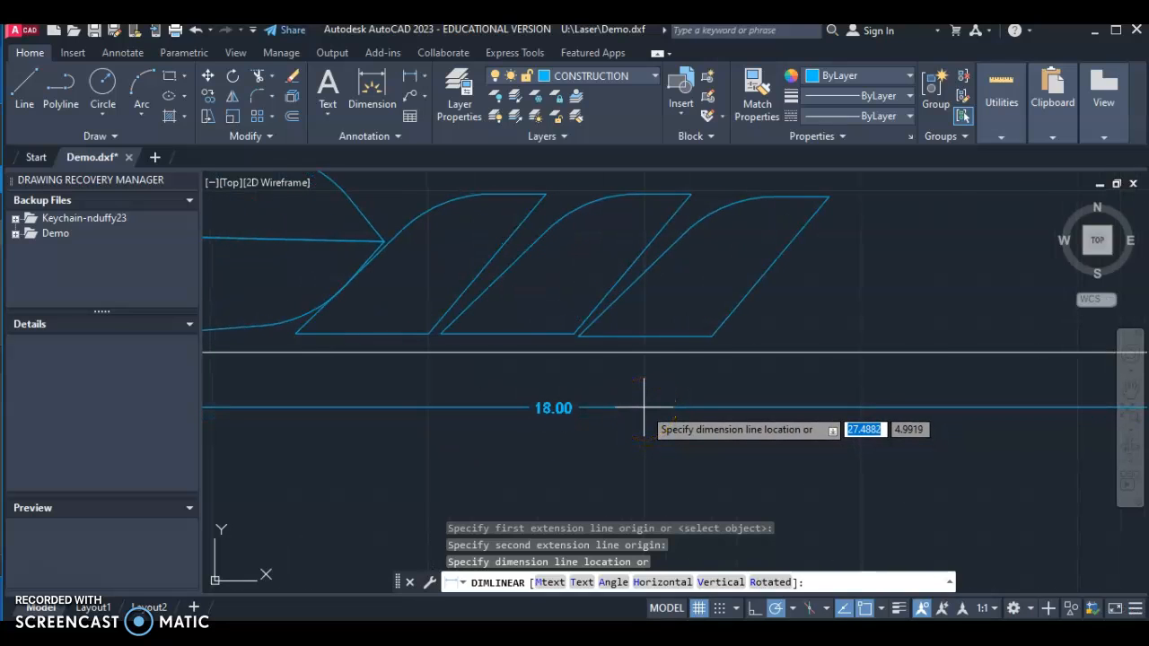
pyautogui.press('Escape')
pyautogui.scroll(-5, 642, 402)
# Step: Check which layer the lower border rectangle is on and inspect the parts laid out inside both borders
pyautogui.click(683, 397)
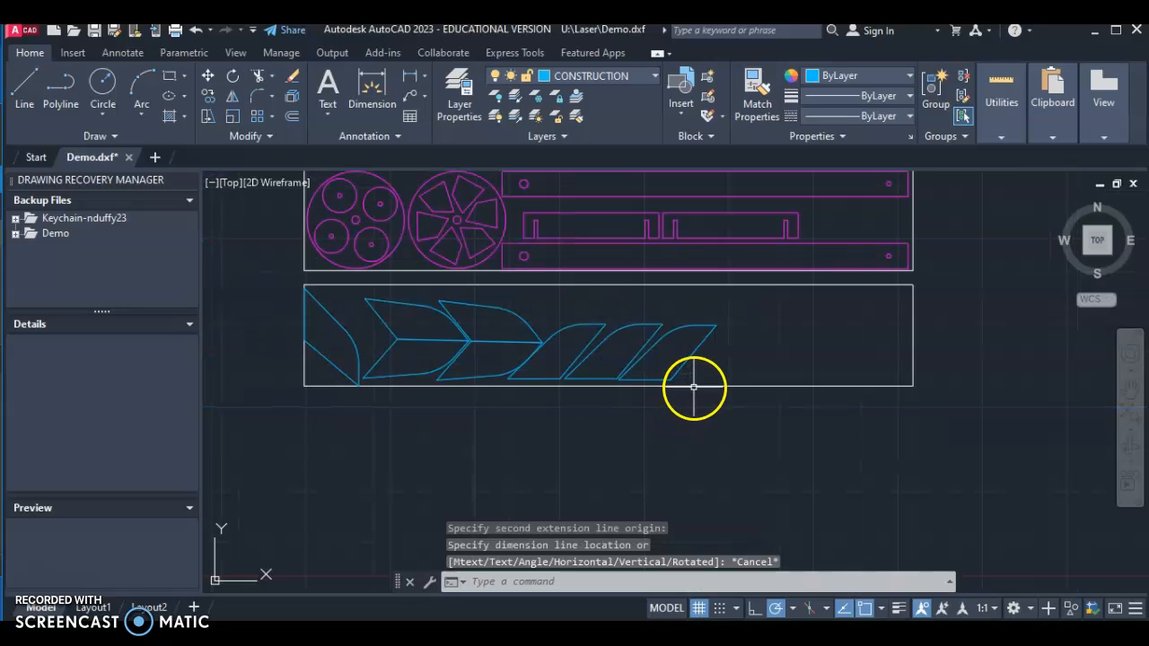
pyautogui.click(689, 387)
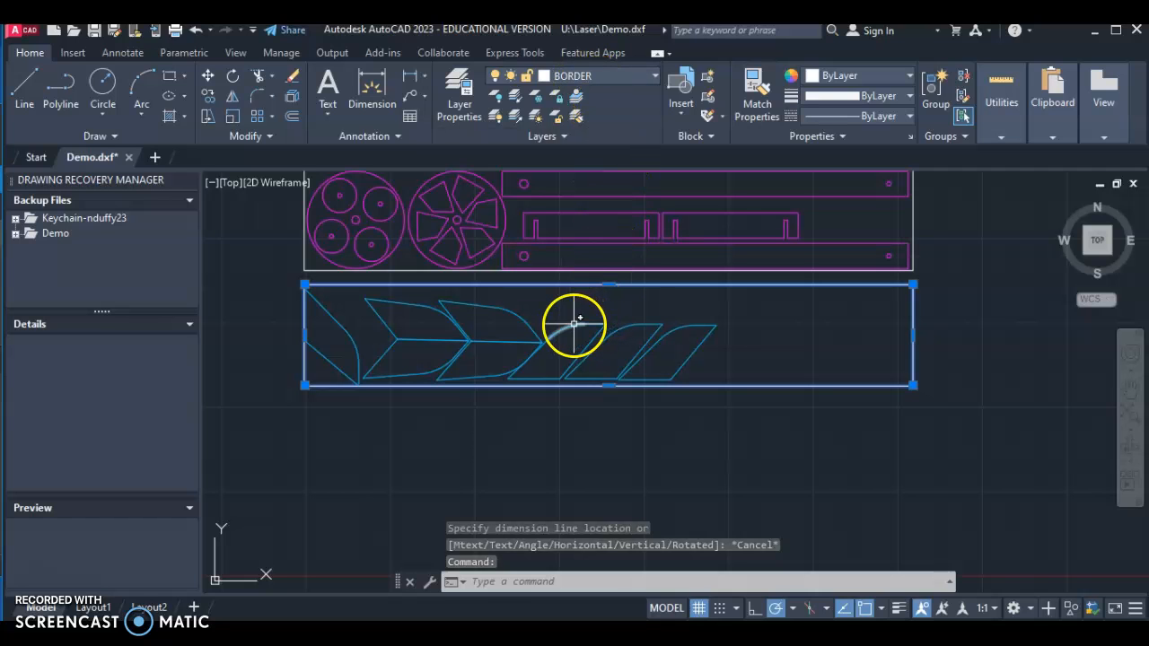
pyautogui.press('Escape')
pyautogui.moveTo(574, 286); pyautogui.dragTo(574, 355, button='middle')
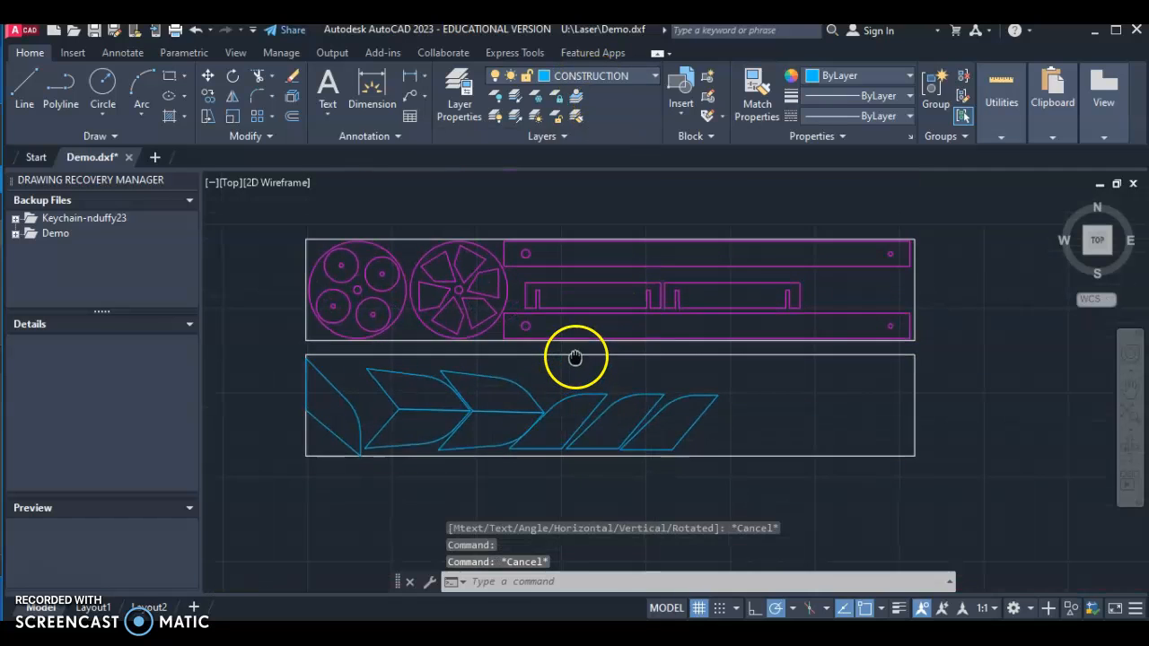
pyautogui.scroll(2, 551, 303)
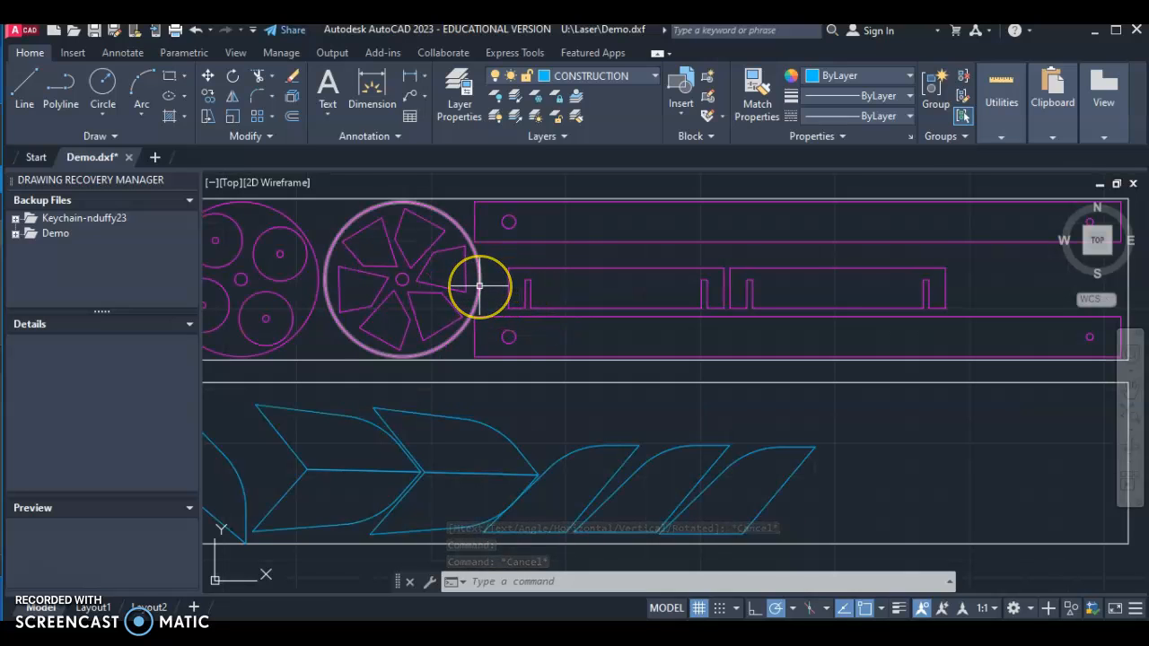
pyautogui.scroll(-2, 567, 308)
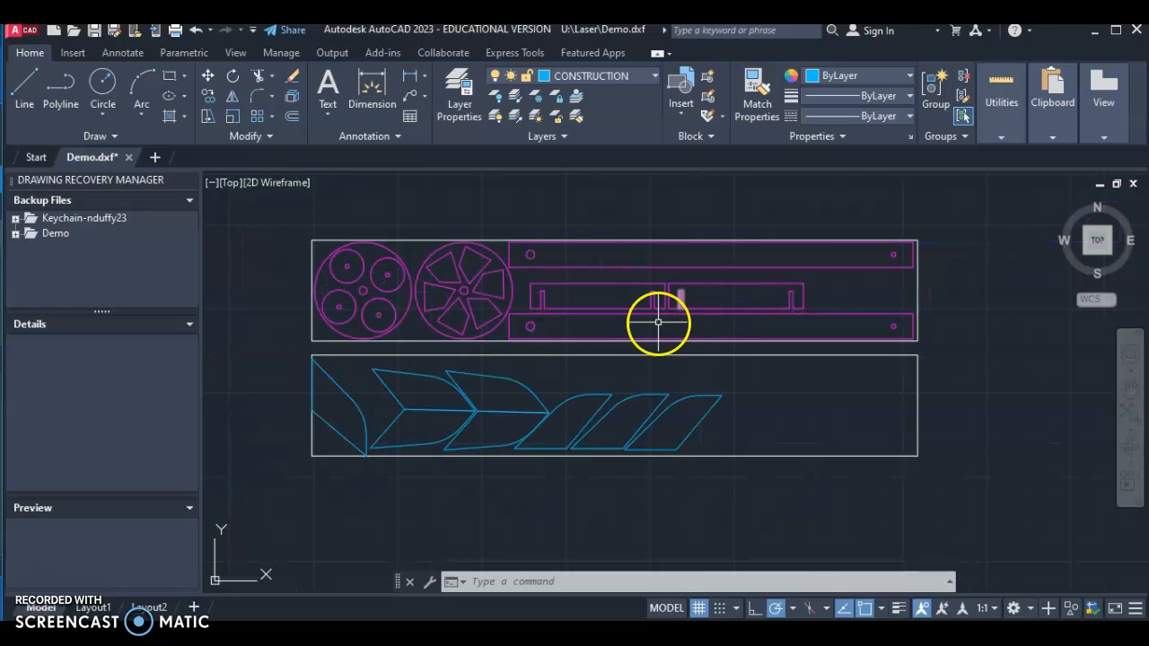
pyautogui.moveTo(628, 362); pyautogui.dragTo(642, 350, button='middle')
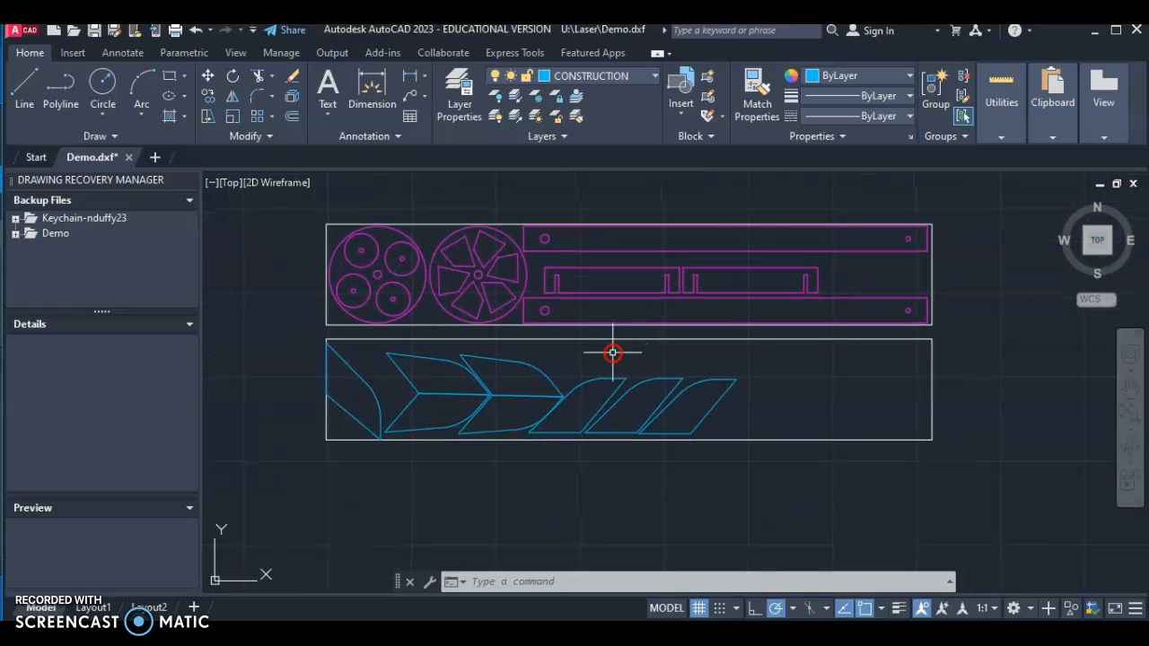
# Step: Start saving a copy of the drawing in another format, choosing AutoCAD 2018 DXF (*.dxf) as the file type
pyautogui.click(14, 32)
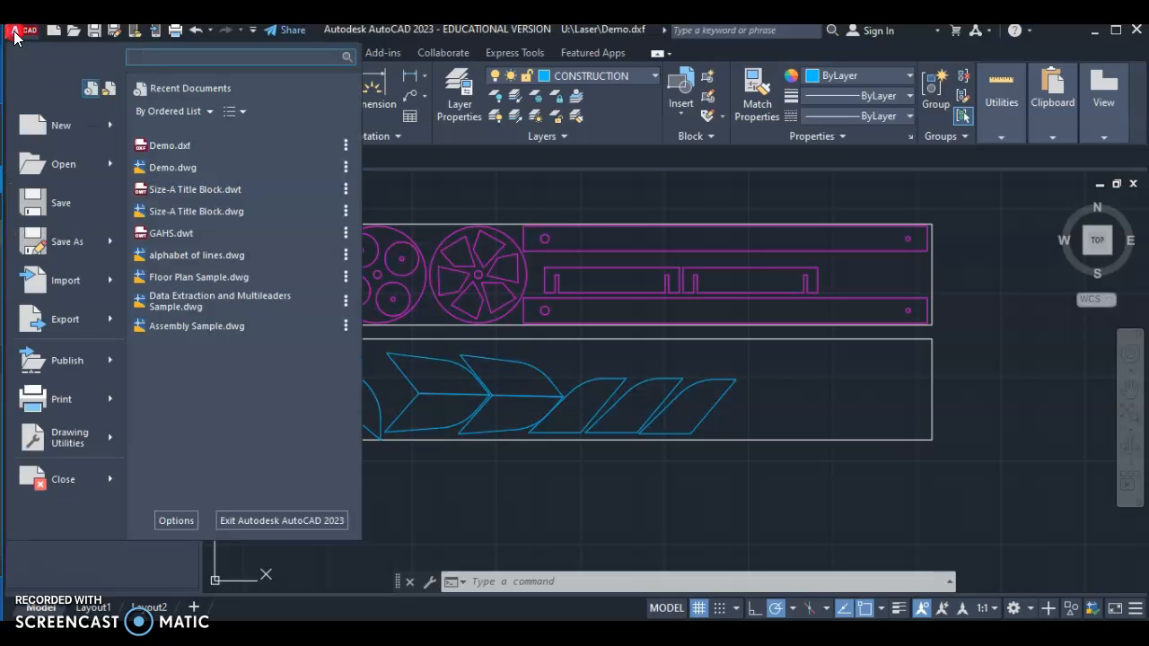
pyautogui.click(85, 240)
pyautogui.click(178, 299)
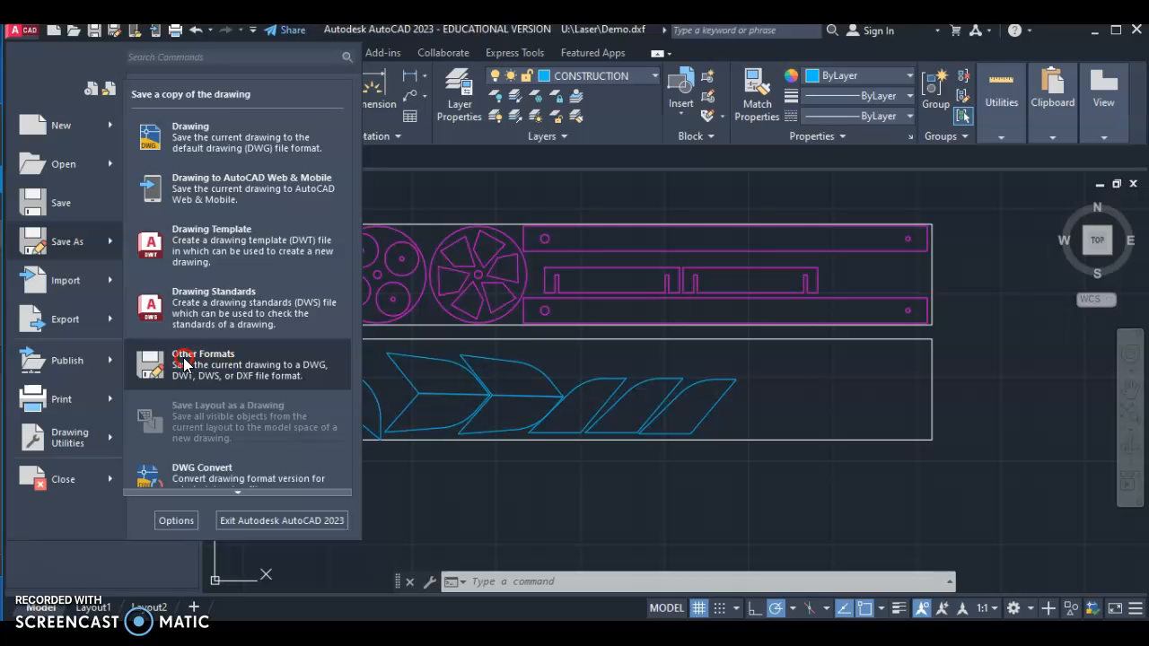
pyautogui.click(183, 359)
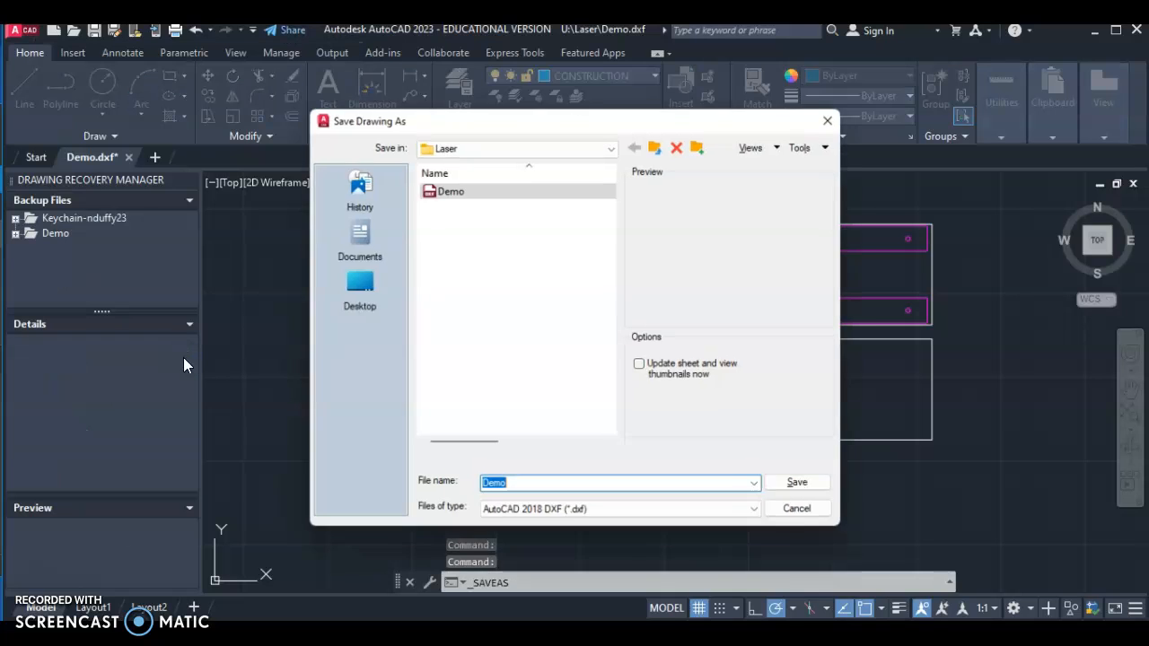
pyautogui.click(758, 512)
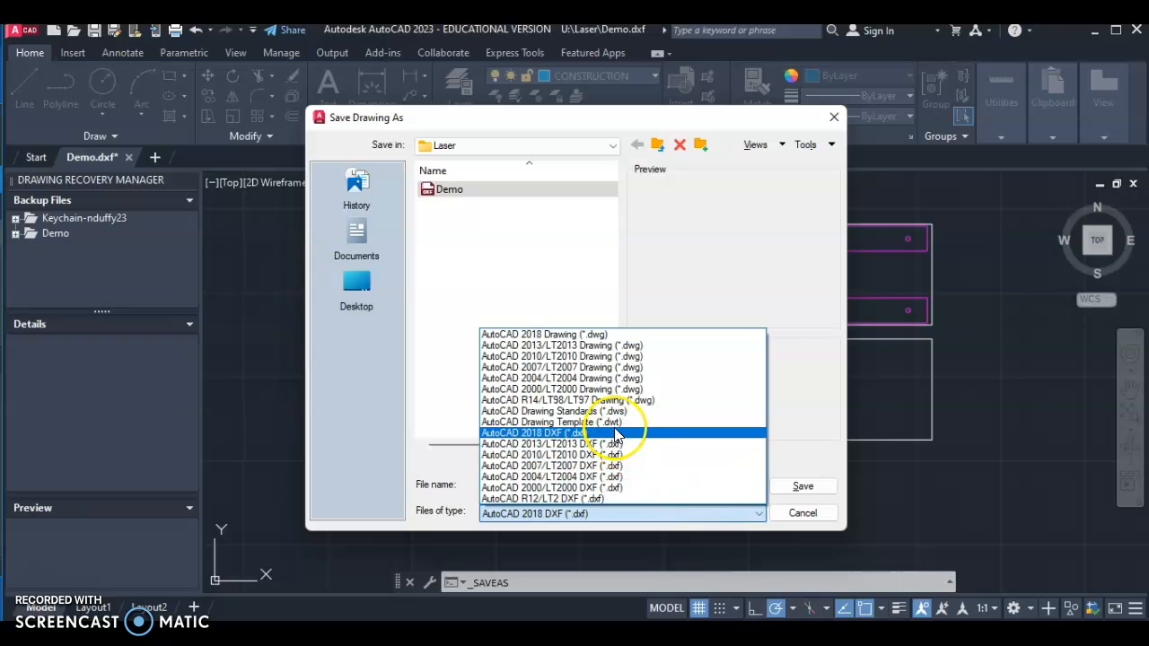
pyautogui.click(553, 434)
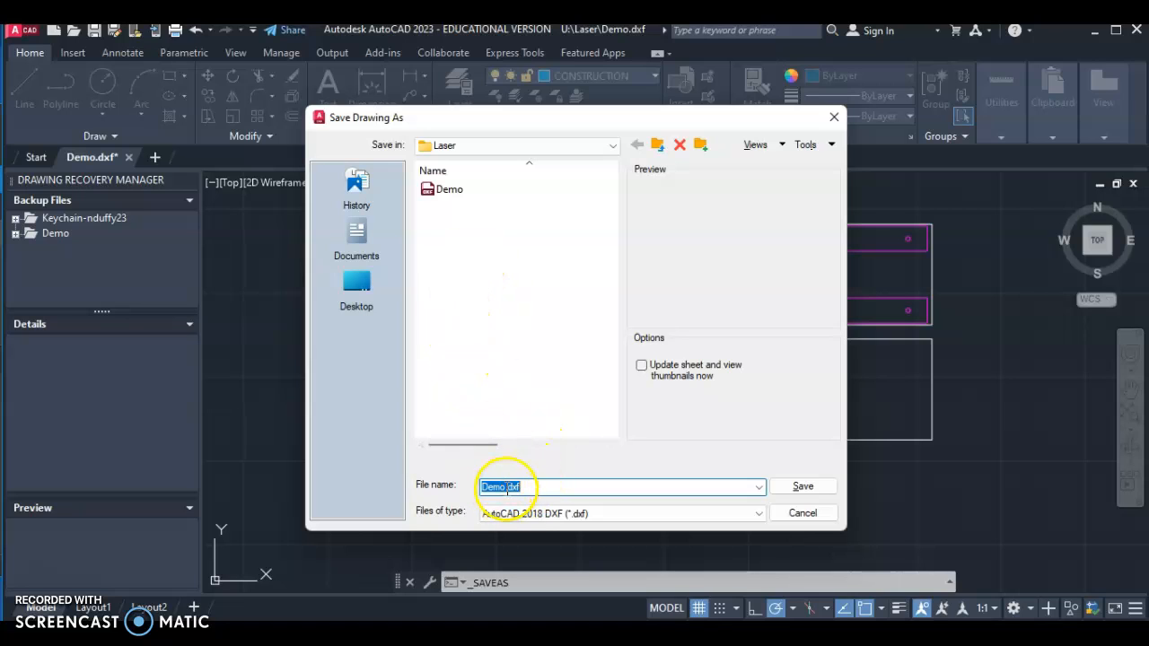
# Step: Name the DXF file Demo1 and save it in the Laser folder
pyautogui.click(511, 487)
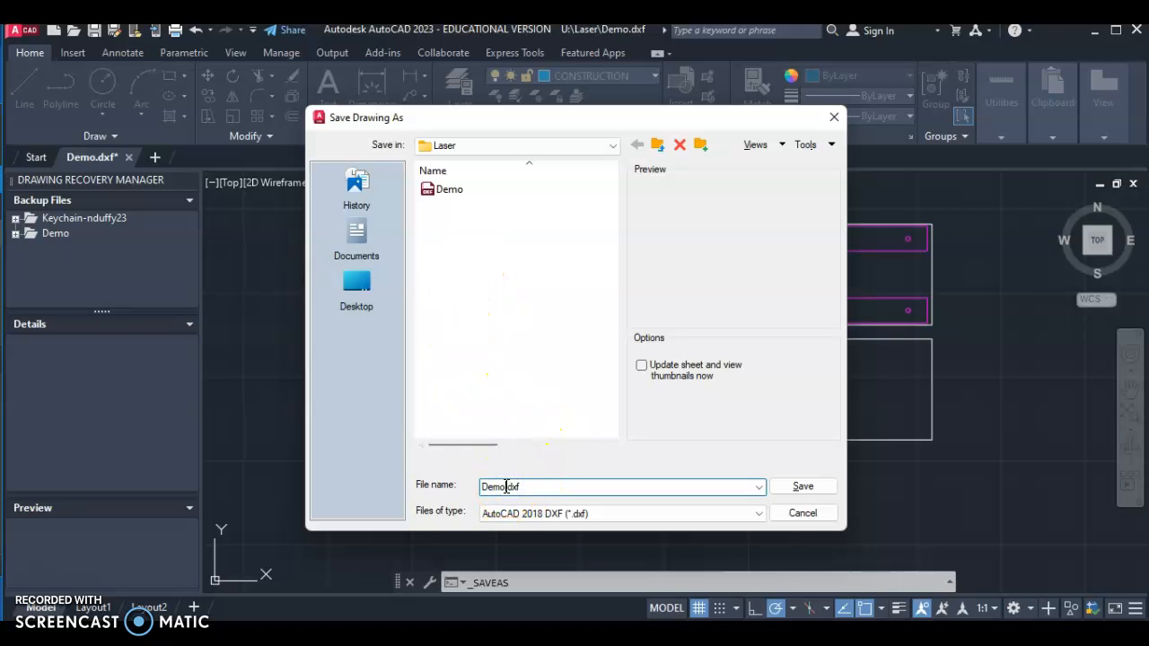
pyautogui.write('1')
pyautogui.moveTo(526, 486); pyautogui.dragTo(506, 485)
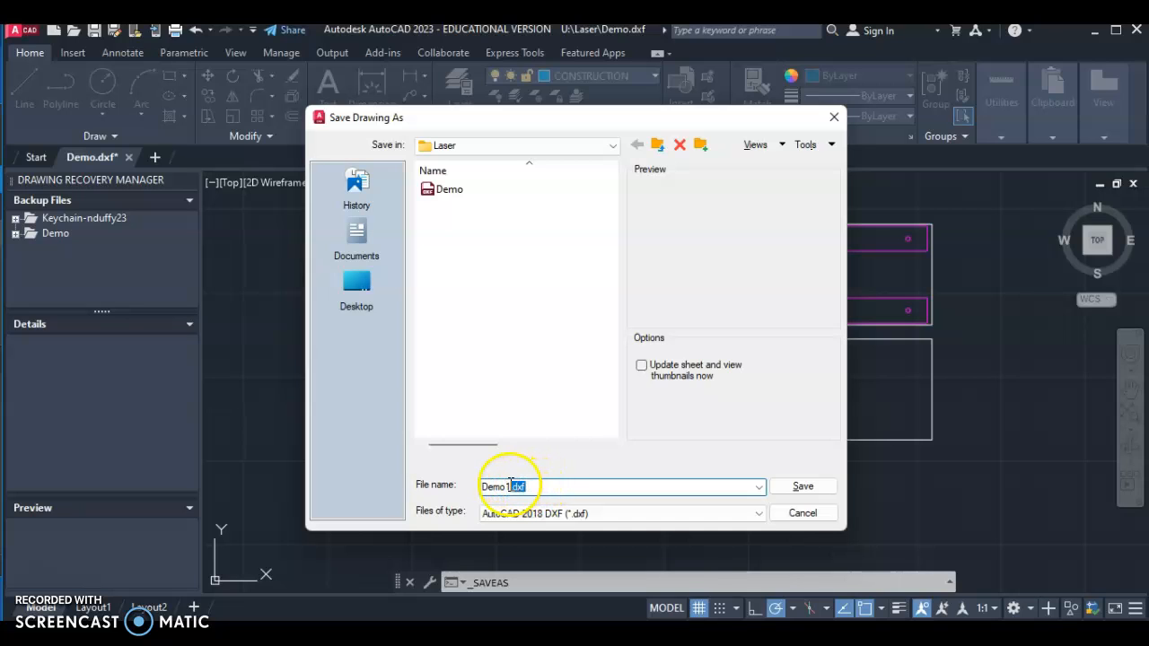
pyautogui.write('1')
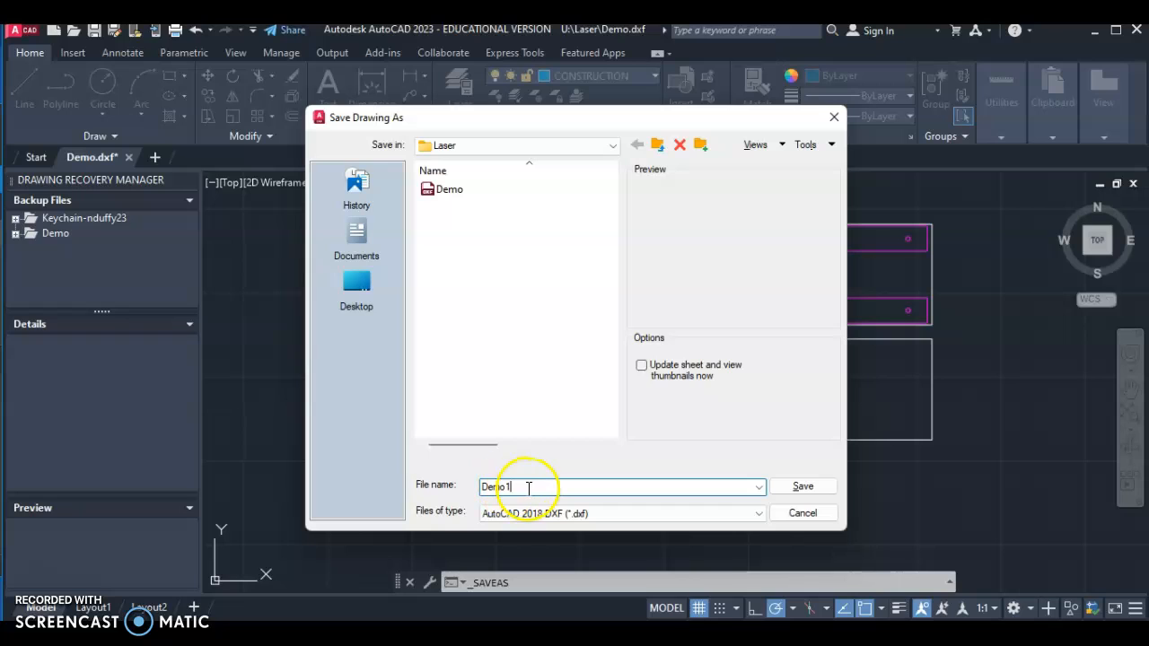
pyautogui.press('BackSpace')
pyautogui.press('BackSpace')
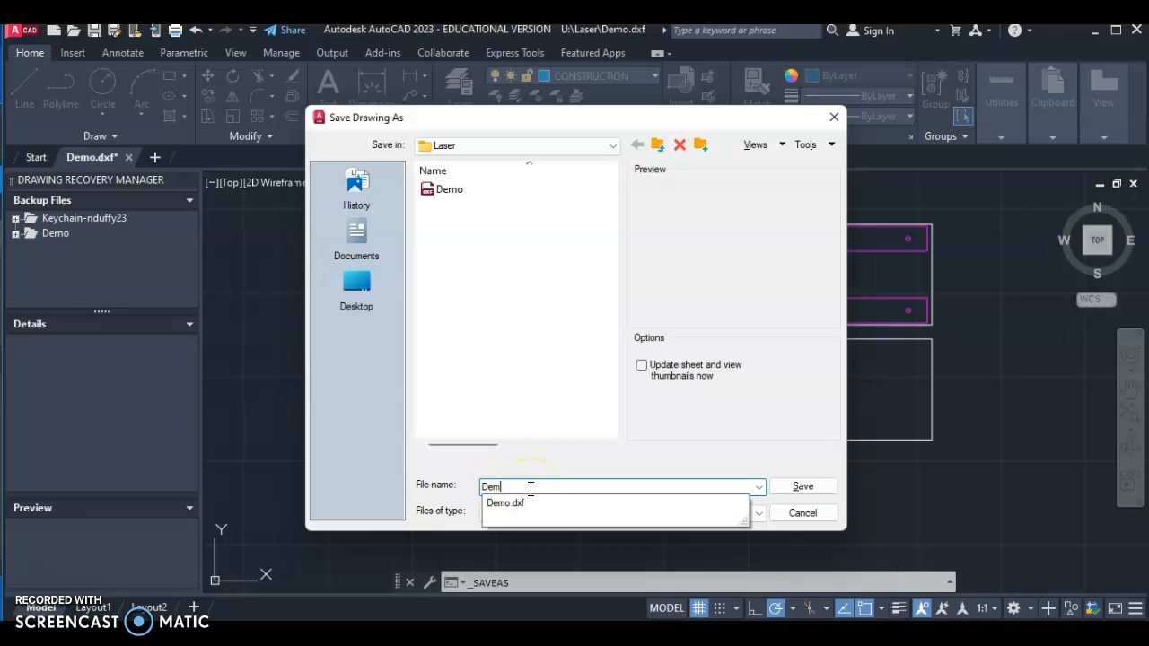
pyautogui.write('o1')
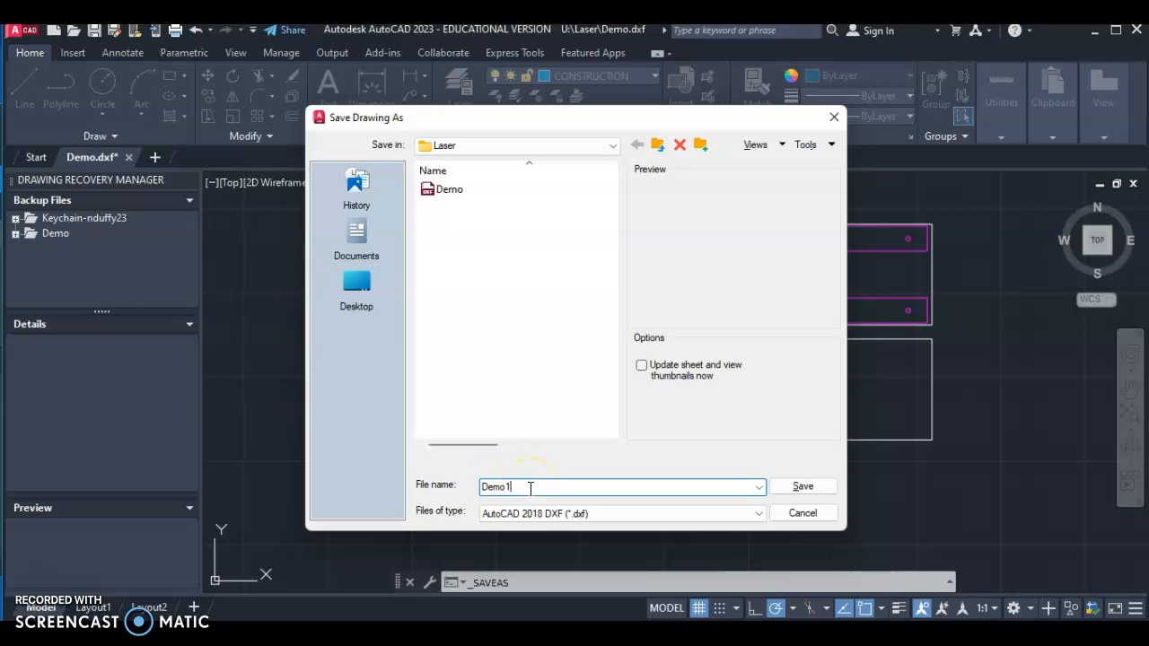
pyautogui.click(802, 487)
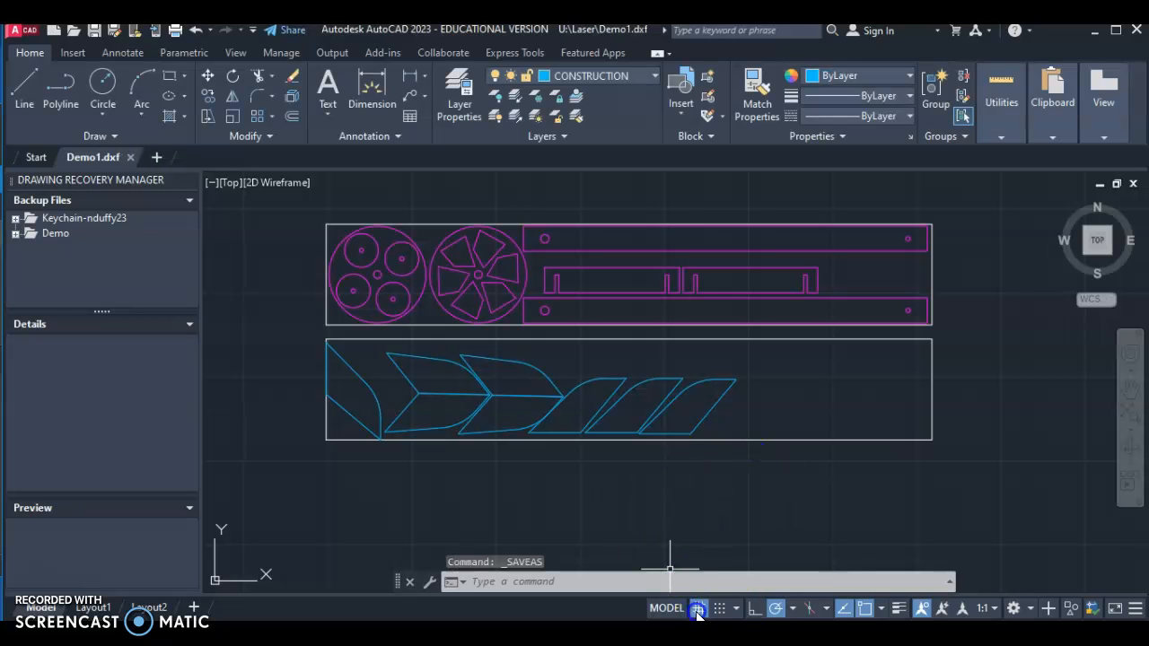
# Step: Switch from AutoCAD to the empty RetinaEngrave 3 project open in Google Chrome
pyautogui.moveTo(706, 643)
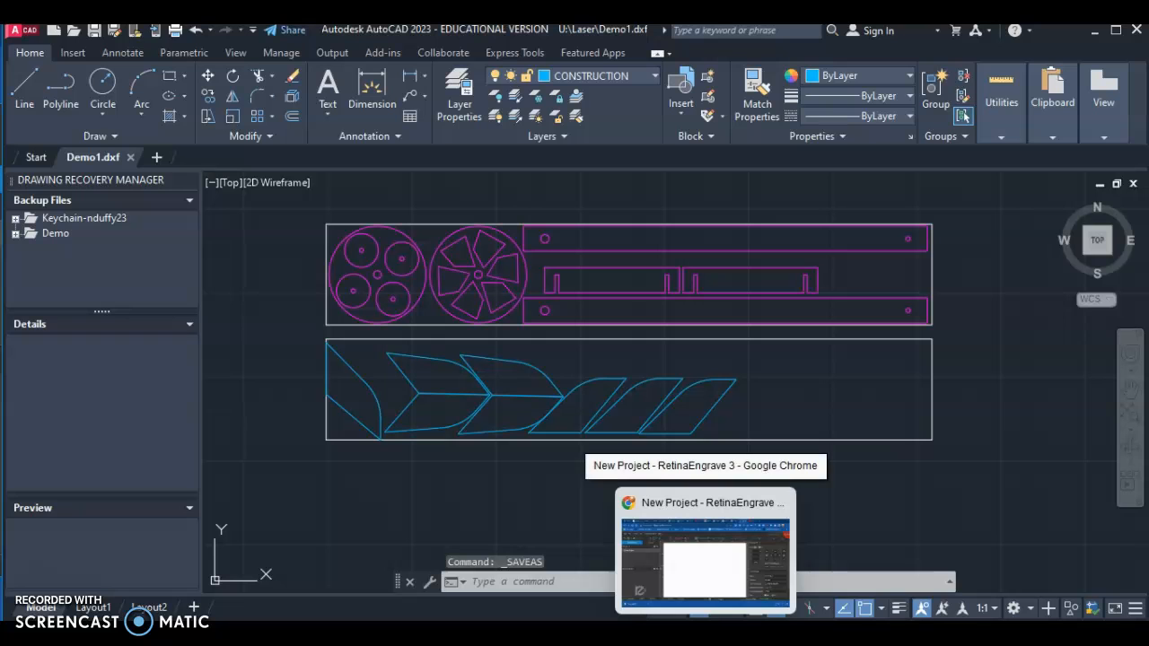
pyautogui.click(705, 642)
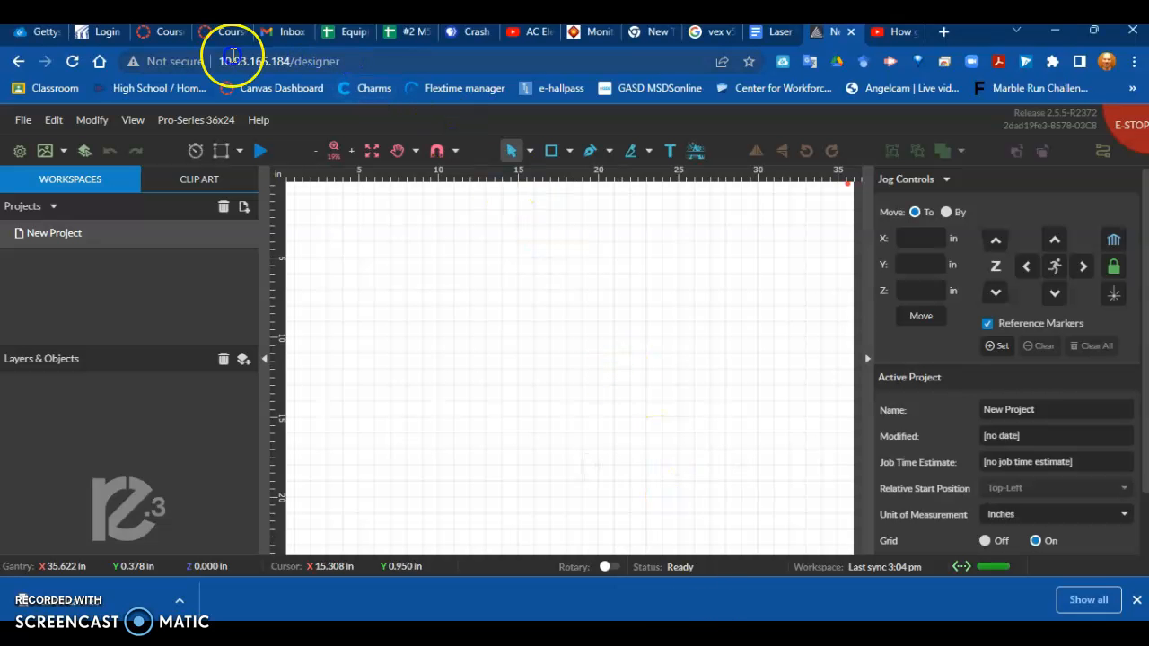
pyautogui.click(413, 242)
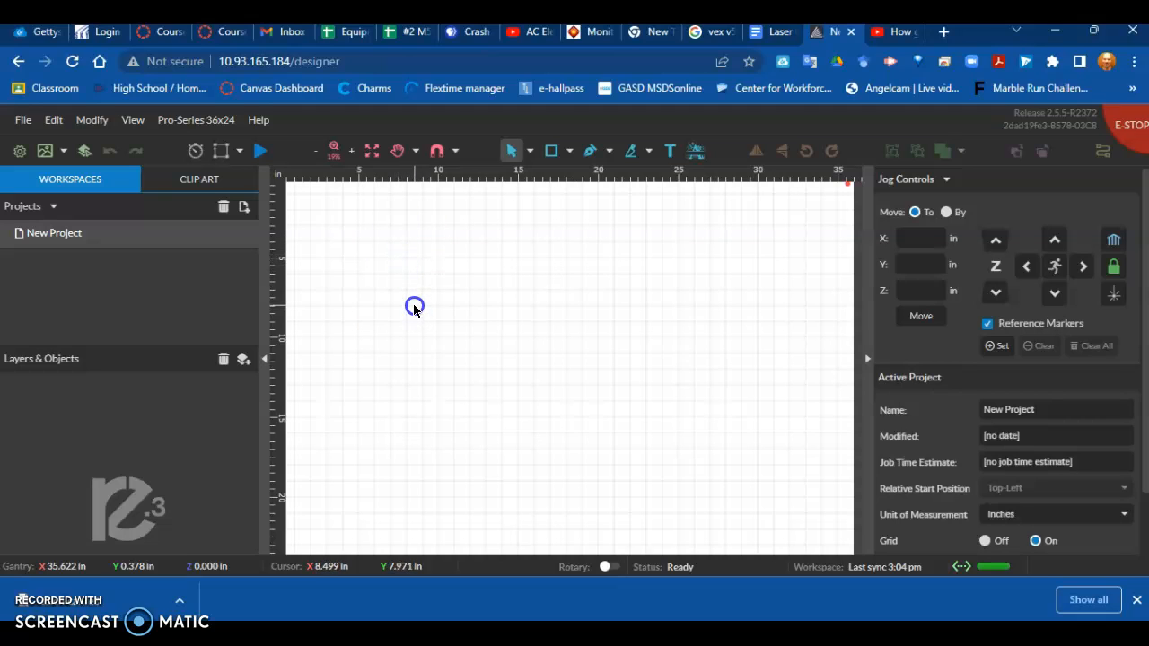
pyautogui.click(419, 335)
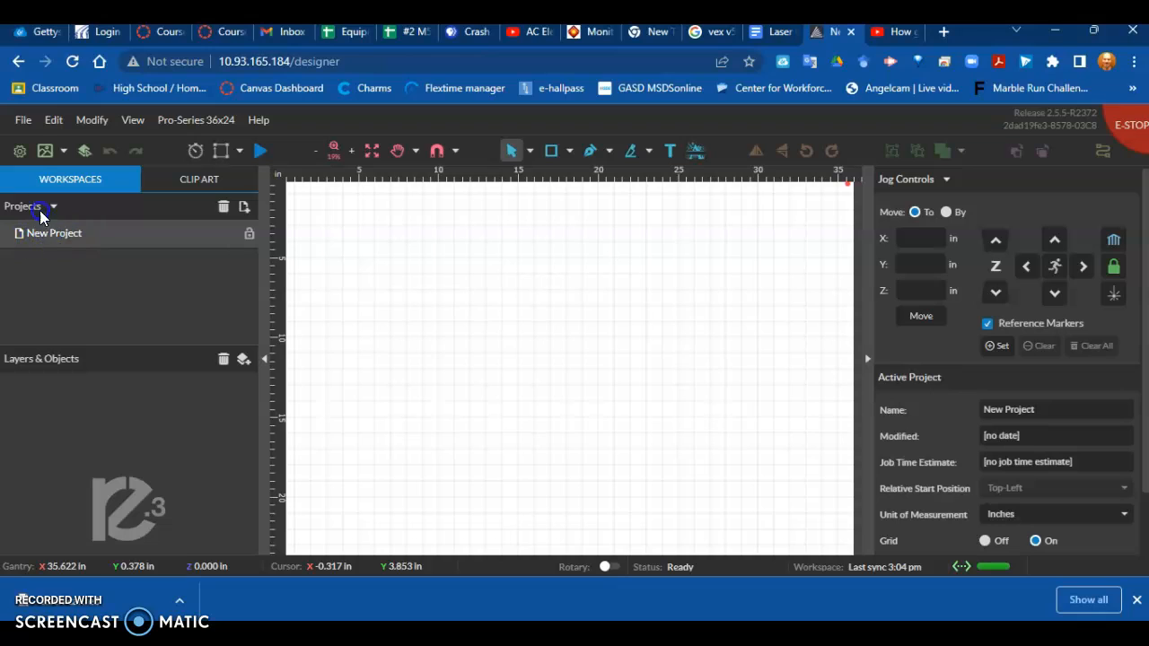
# Step: Import the Demo1 drawing from the Laser folder into the new project
pyautogui.click(24, 120)
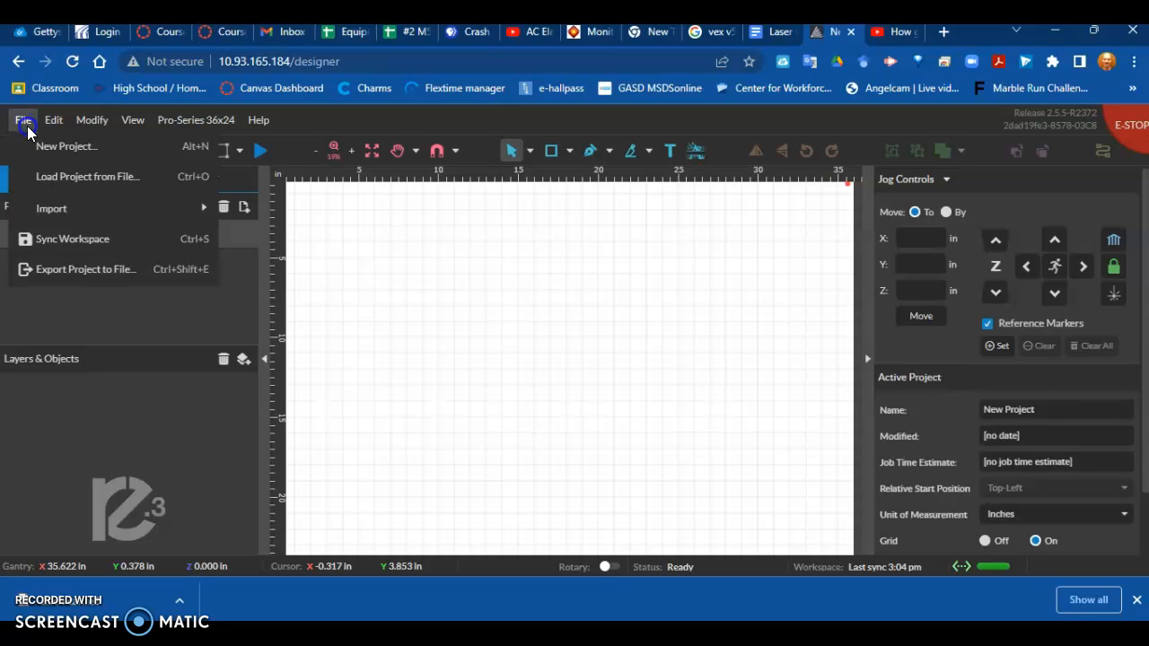
pyautogui.moveTo(61, 209)
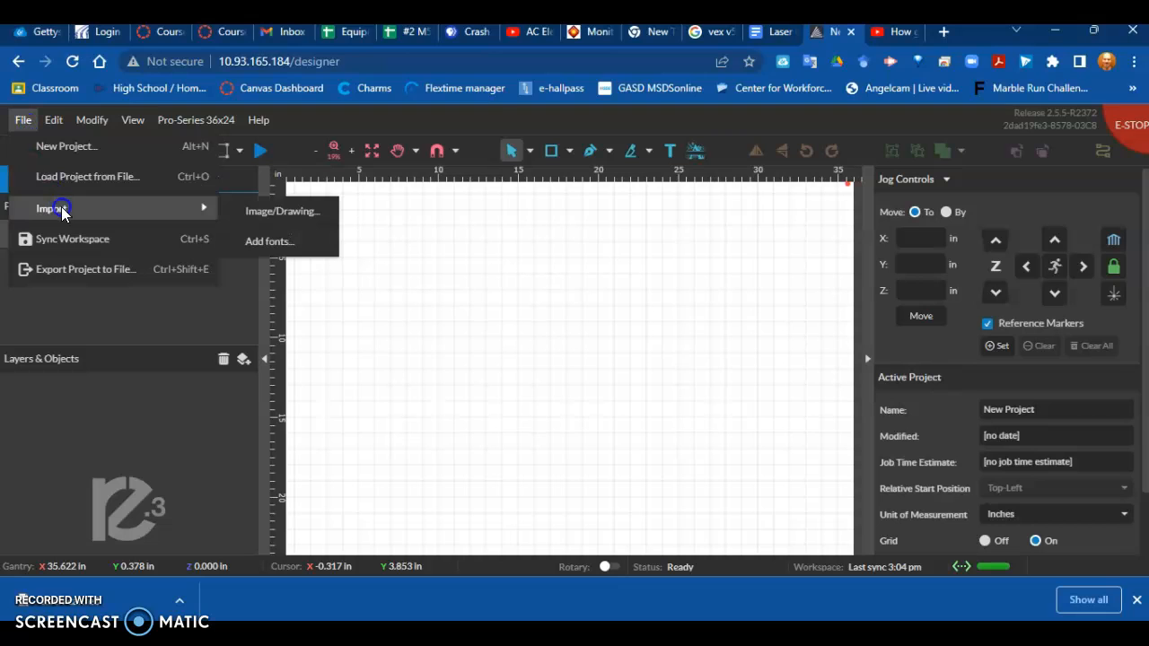
pyautogui.click(262, 212)
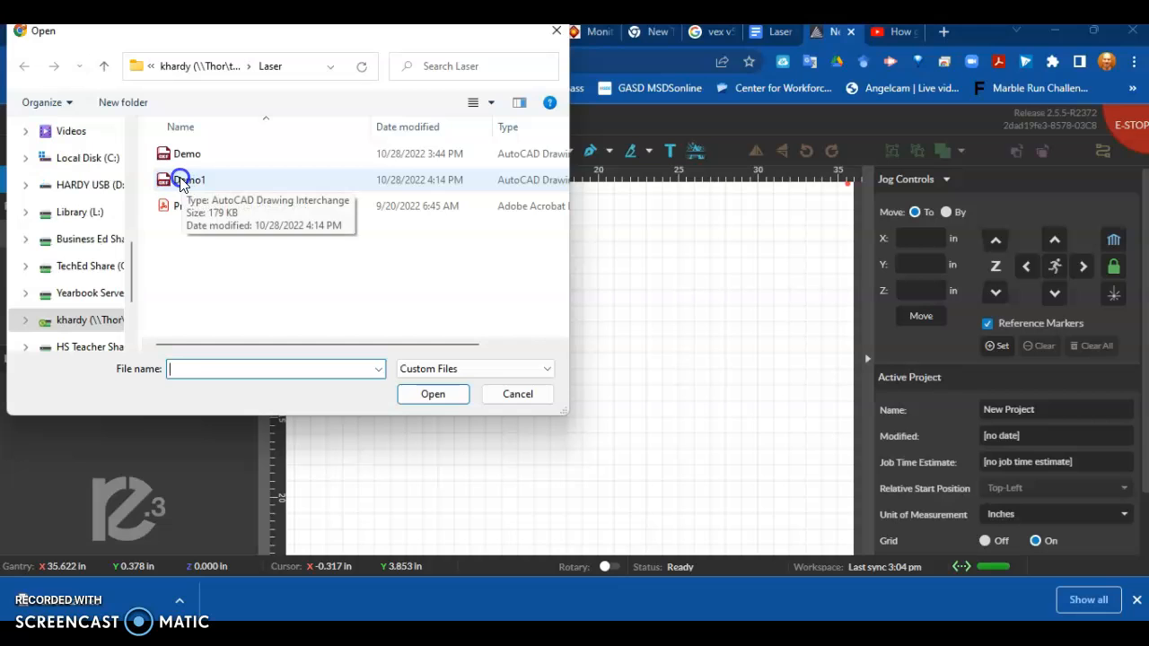
pyautogui.click(180, 180)
pyautogui.click(433, 394)
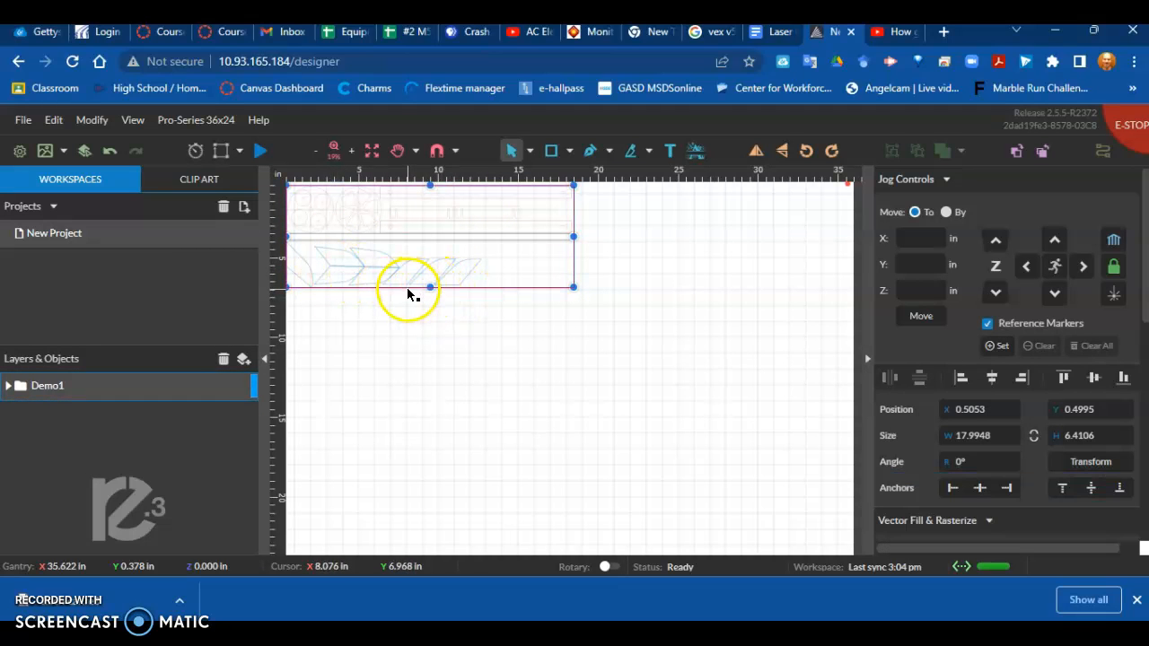
# Step: Set the imported Demo1 drawing's overall width to 18 inches
pyautogui.click(351, 151)
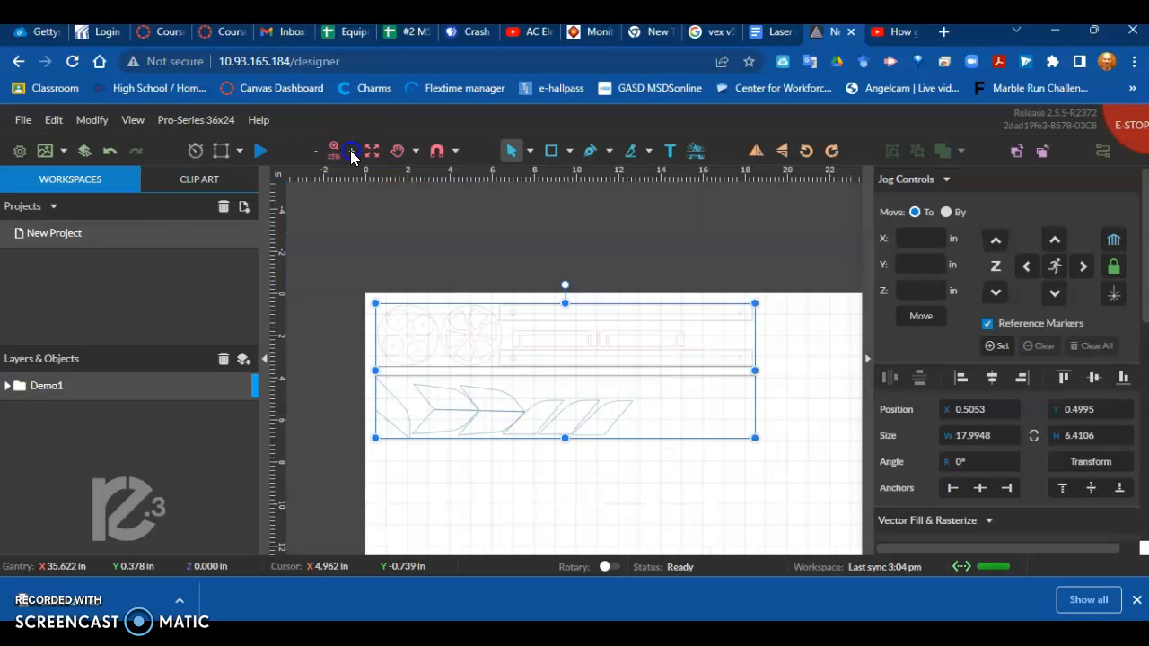
pyautogui.click(351, 152)
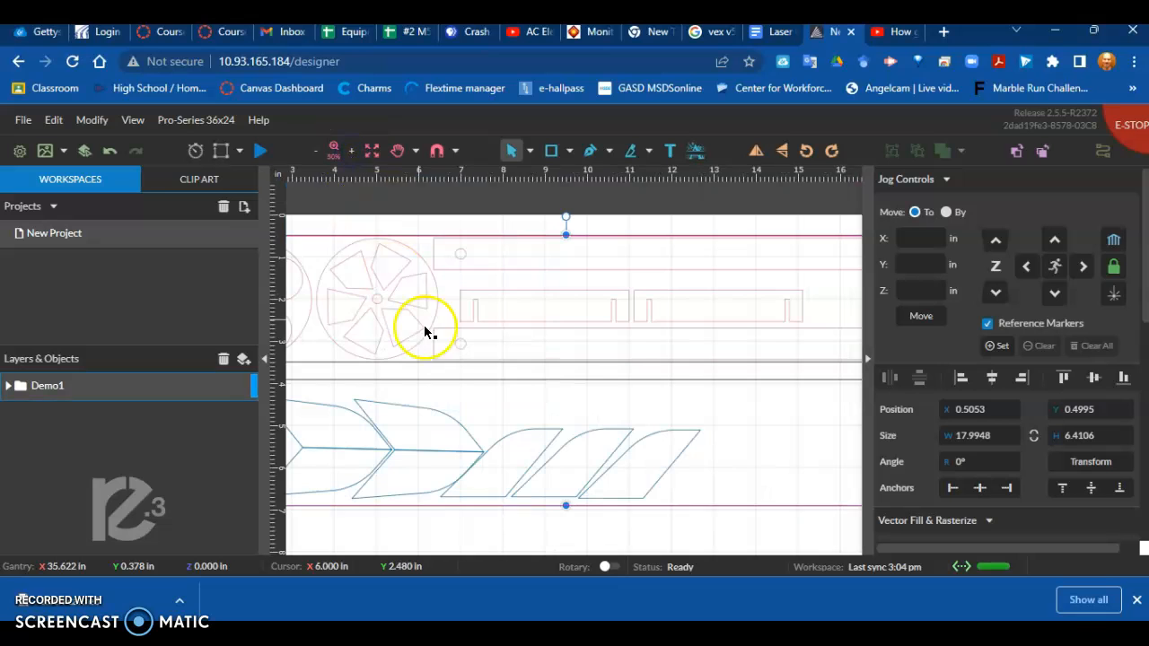
pyautogui.moveTo(428, 362); pyautogui.dragTo(428, 362, button='middle')
pyautogui.moveTo(430, 363); pyautogui.dragTo(287, 342)
pyautogui.moveTo(287, 342); pyautogui.dragTo(287, 341, button='middle')
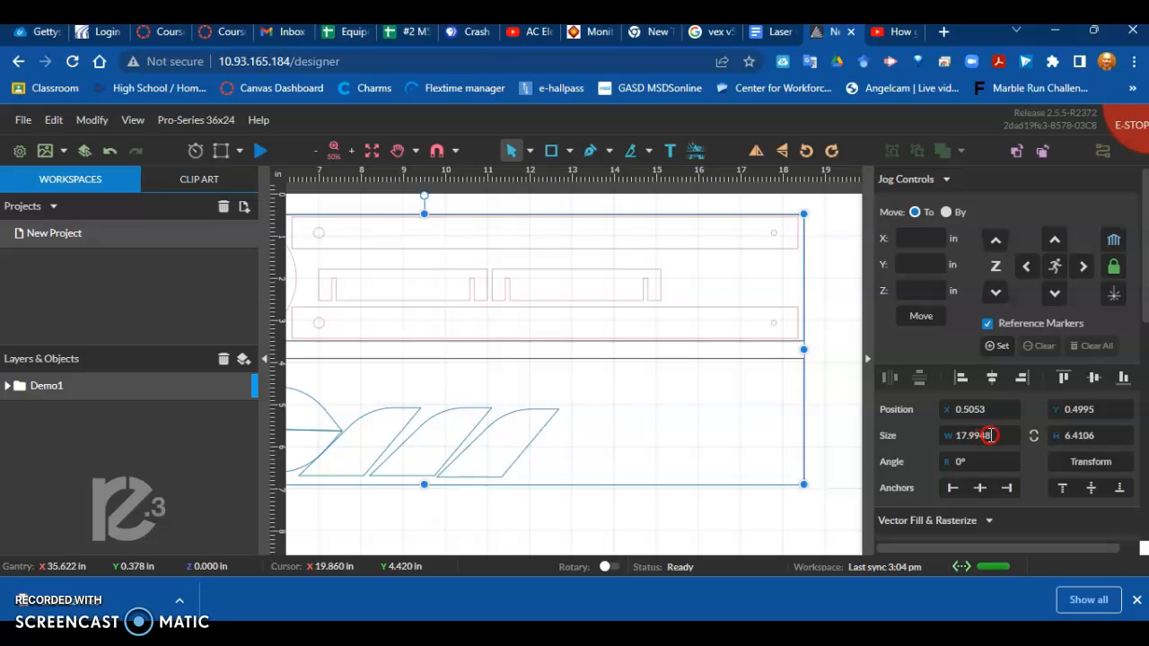
pyautogui.click(989, 436)
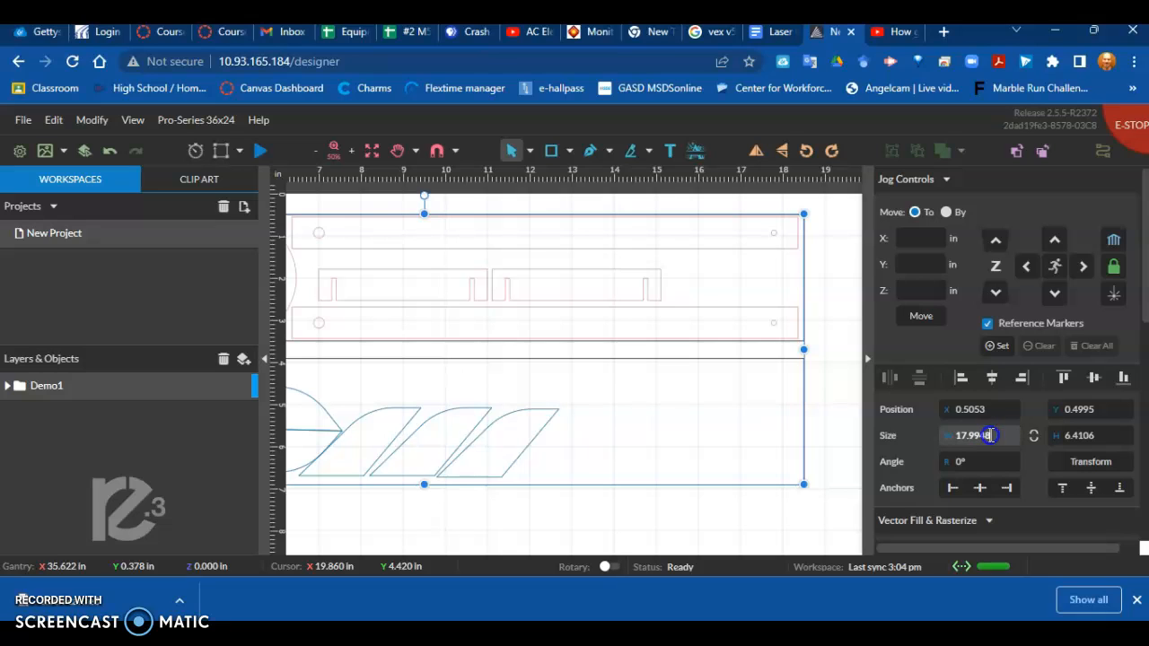
pyautogui.write('18')
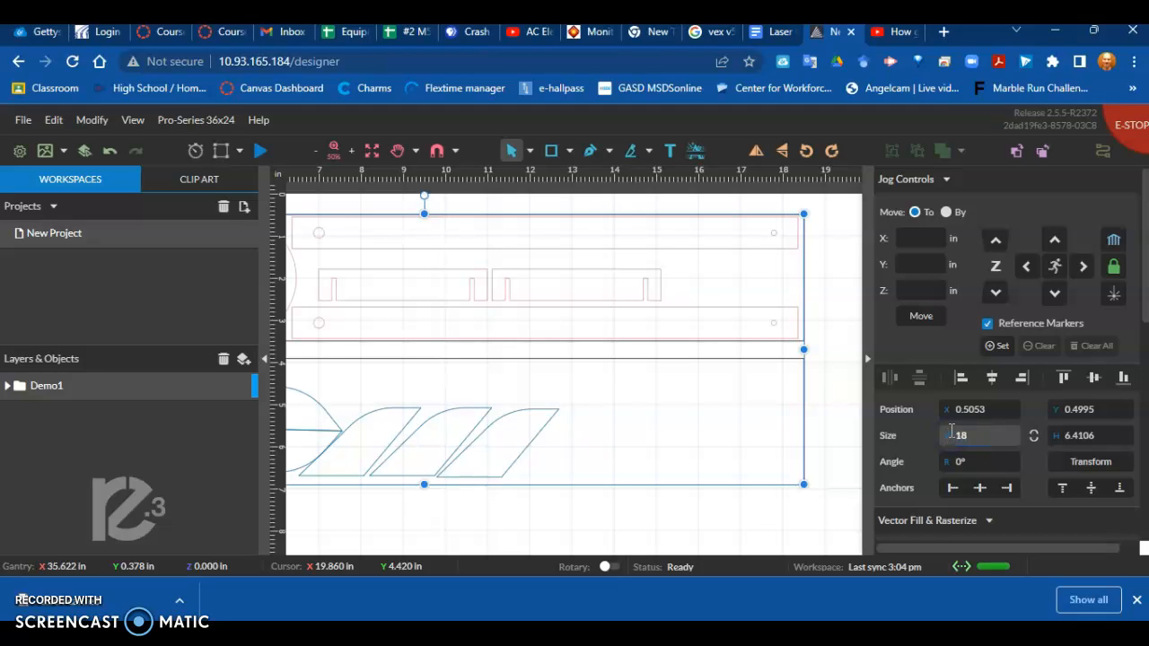
pyautogui.click(1030, 415)
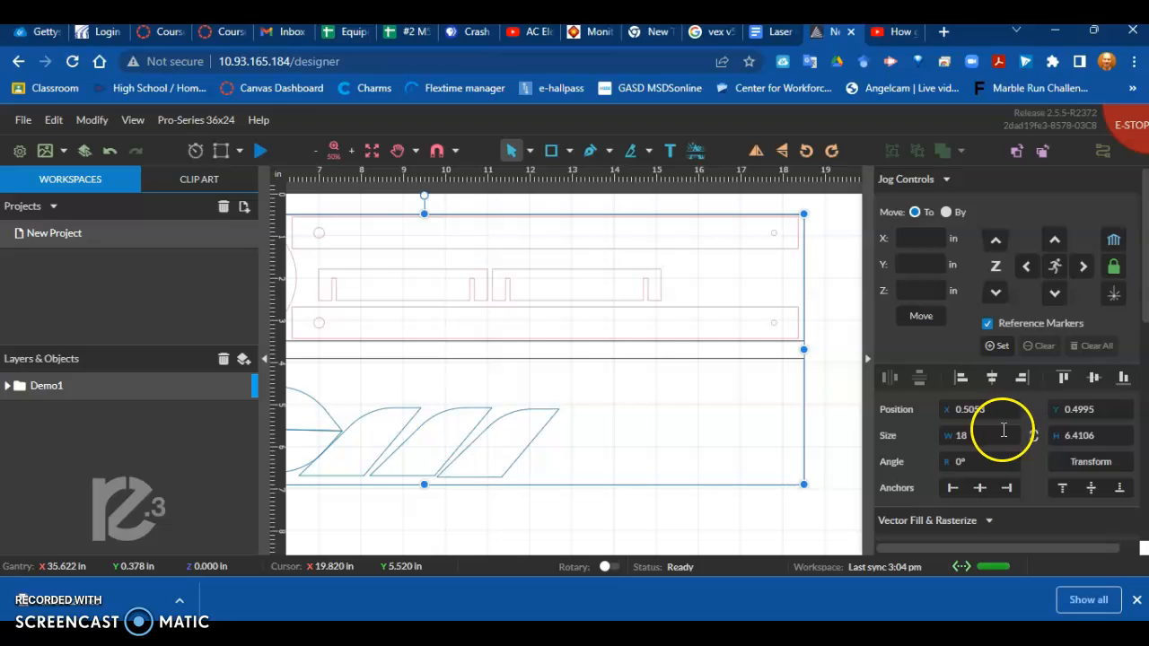
# Step: Set the passes for the black border lines to 0 in the vector engraving parameters
pyautogui.scroll(-1, 759, 433)
pyautogui.moveTo(670, 421)
pyautogui.mouseDown(button='middle')
pyautogui.moveTo(848, 425)
pyautogui.moveTo(846, 412)
pyautogui.mouseUp(button='middle')
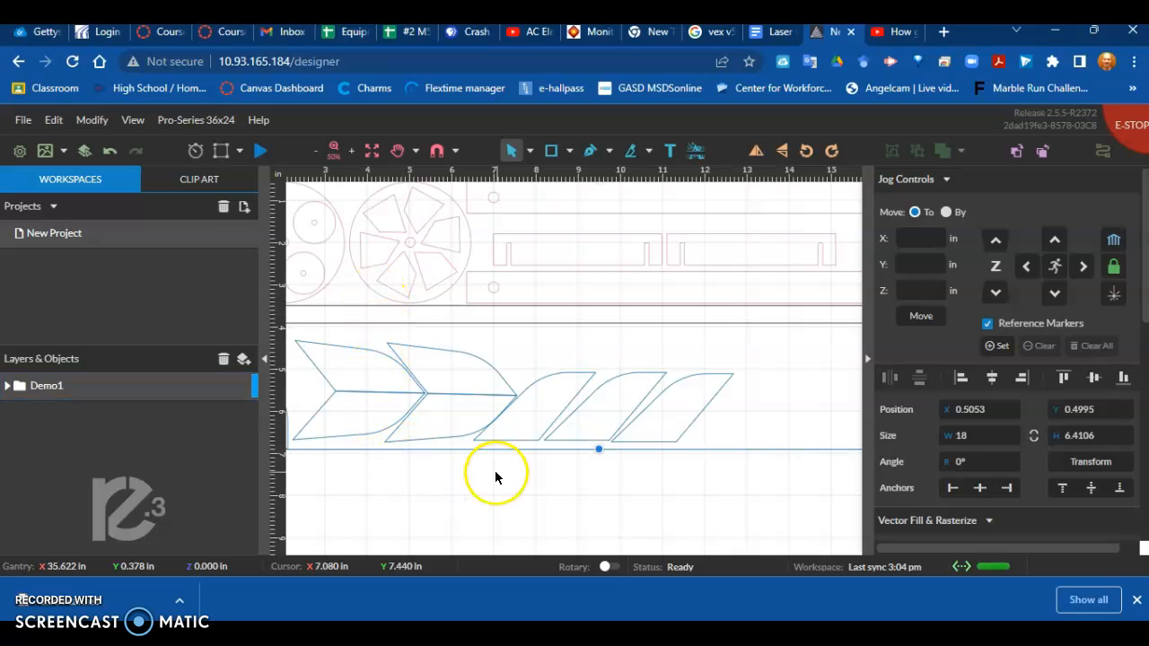
pyautogui.scroll(1, 496, 470)
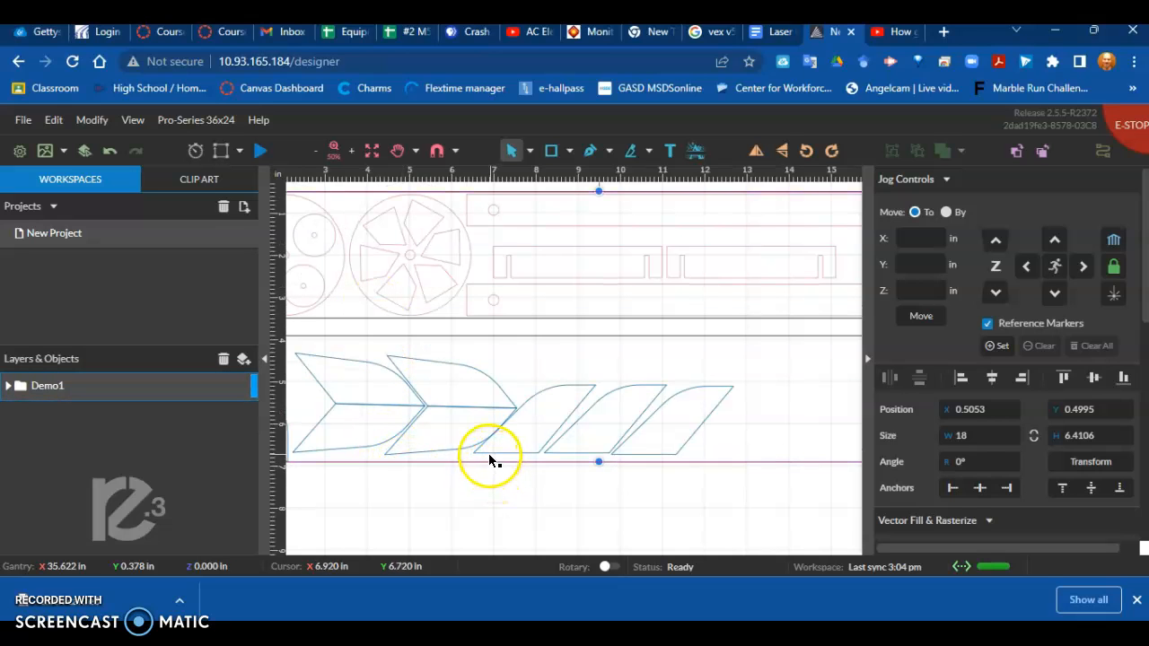
pyautogui.click(1002, 521)
pyautogui.scroll(-2, 1000, 516)
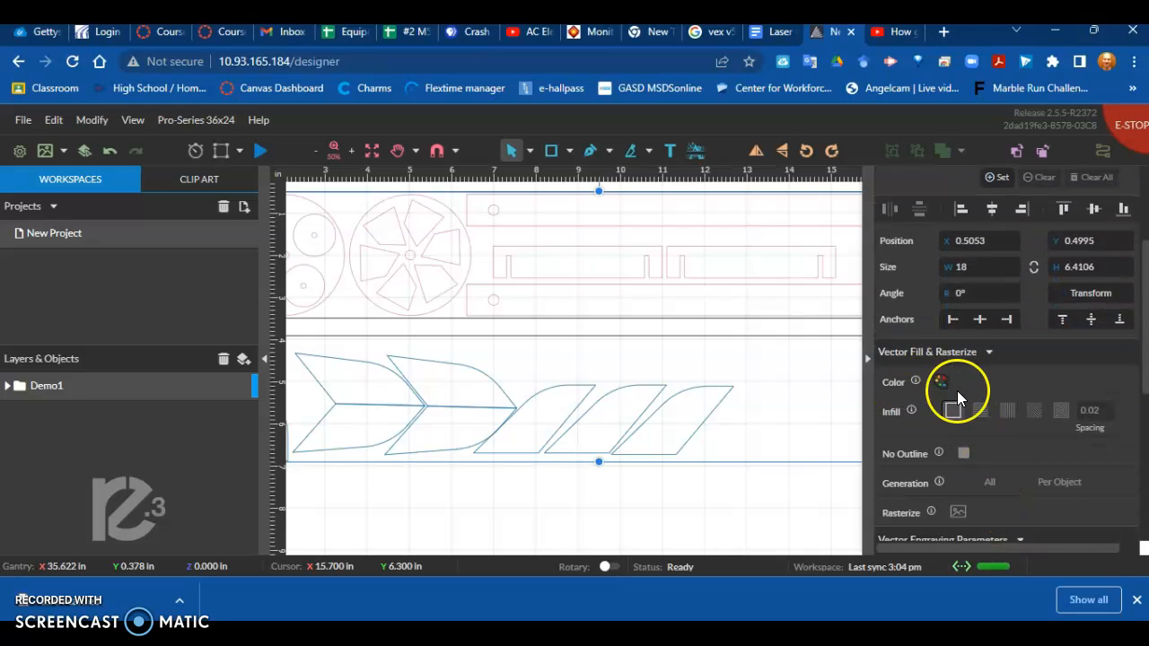
pyautogui.click(988, 351)
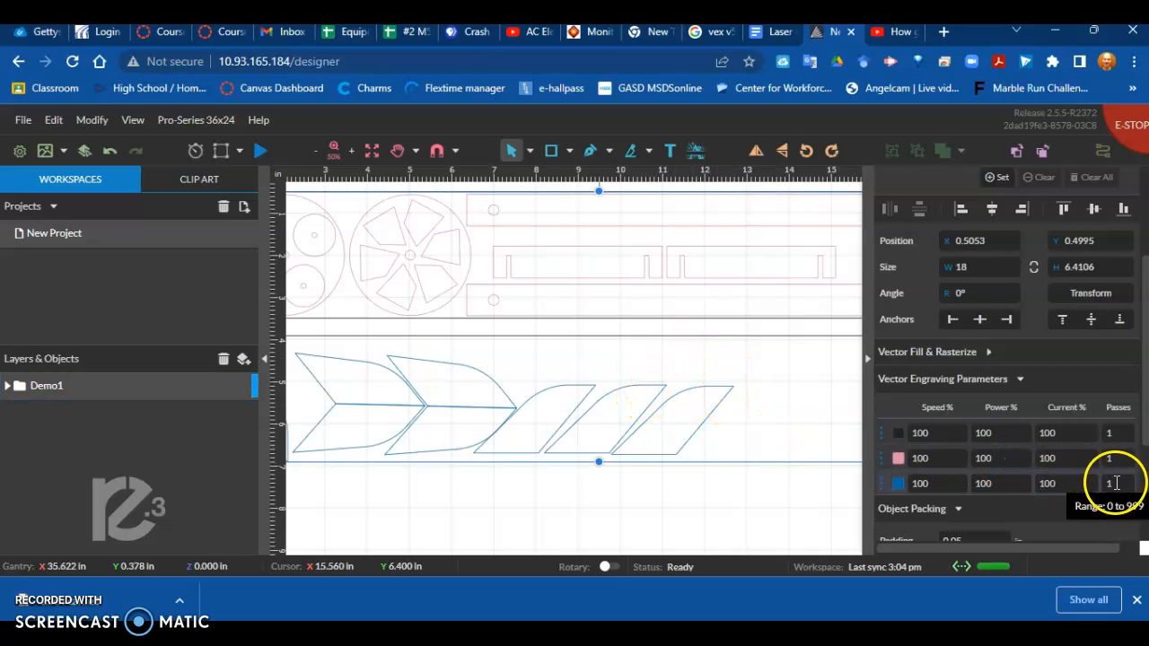
pyautogui.click(1111, 432)
pyautogui.doubleClick(1105, 432)
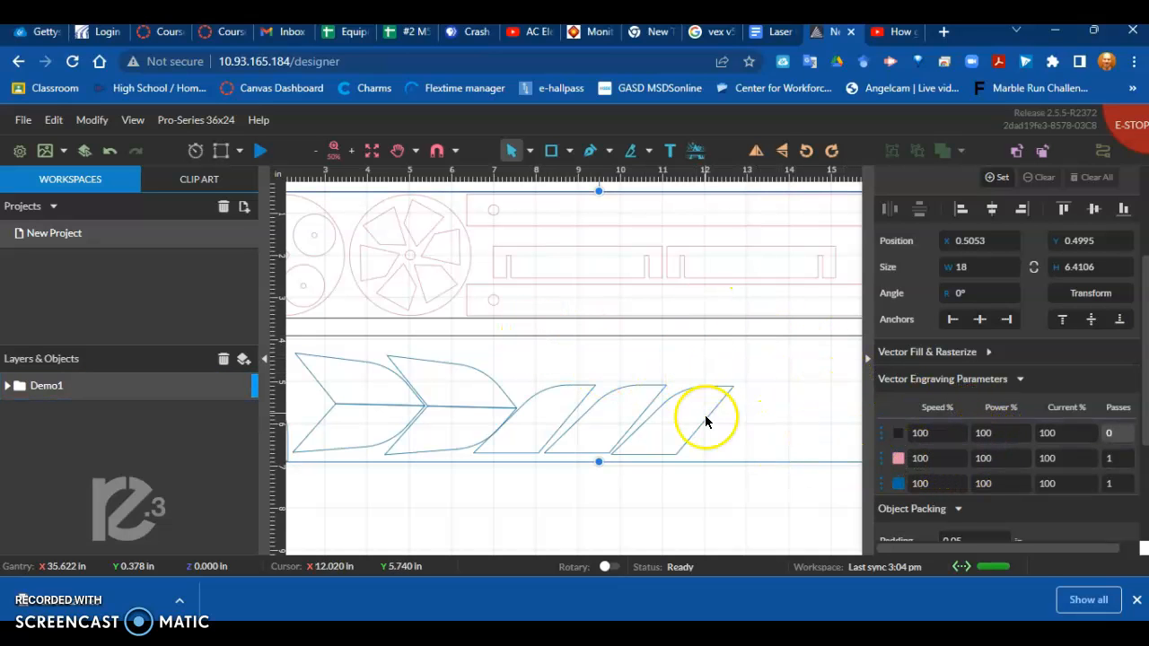
# Step: Open the passes value of the pink lines for editing
pyautogui.click(1117, 458)
pyautogui.press('BackSpace')
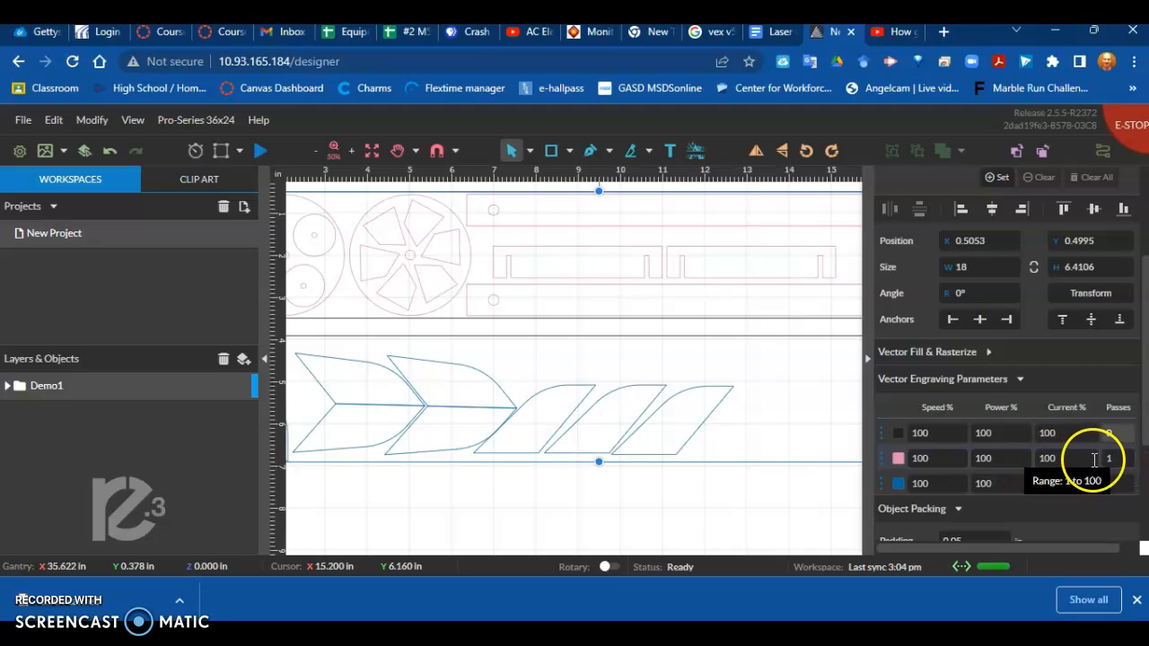